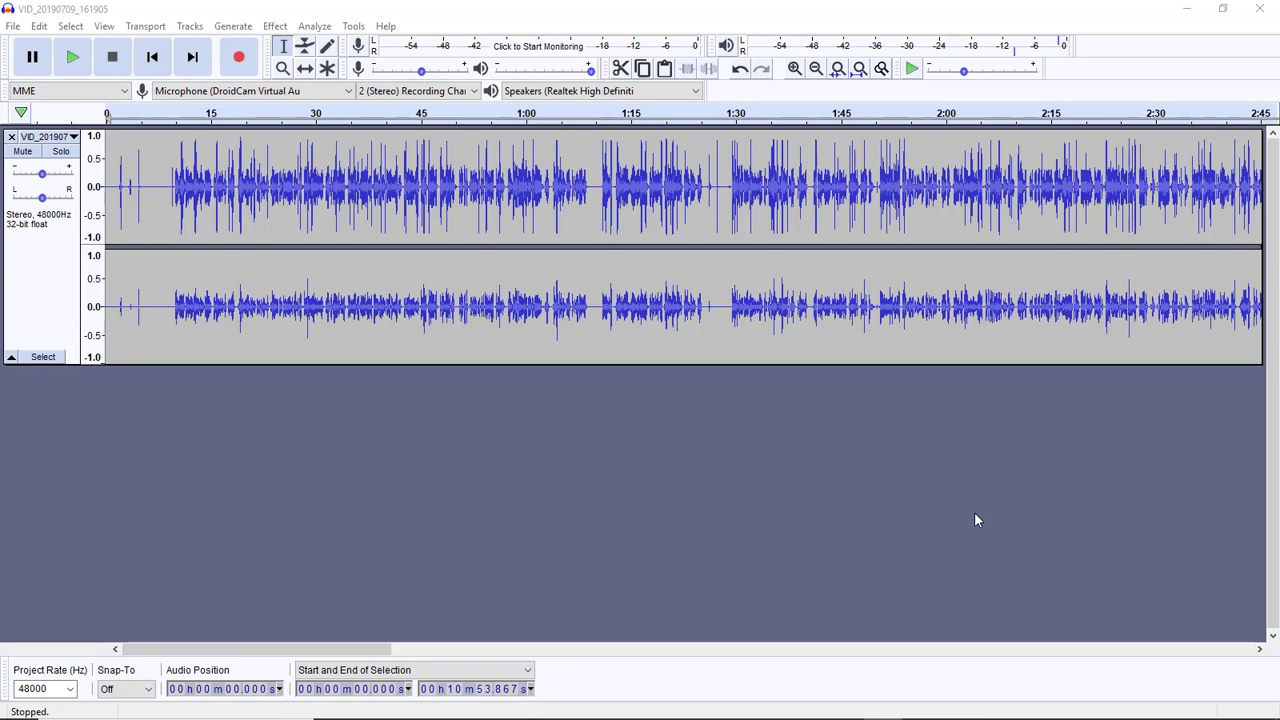
- Switch from Audacity to the Chrome window showing audacityteam.org
key("alt+Tab")
key("Tab")
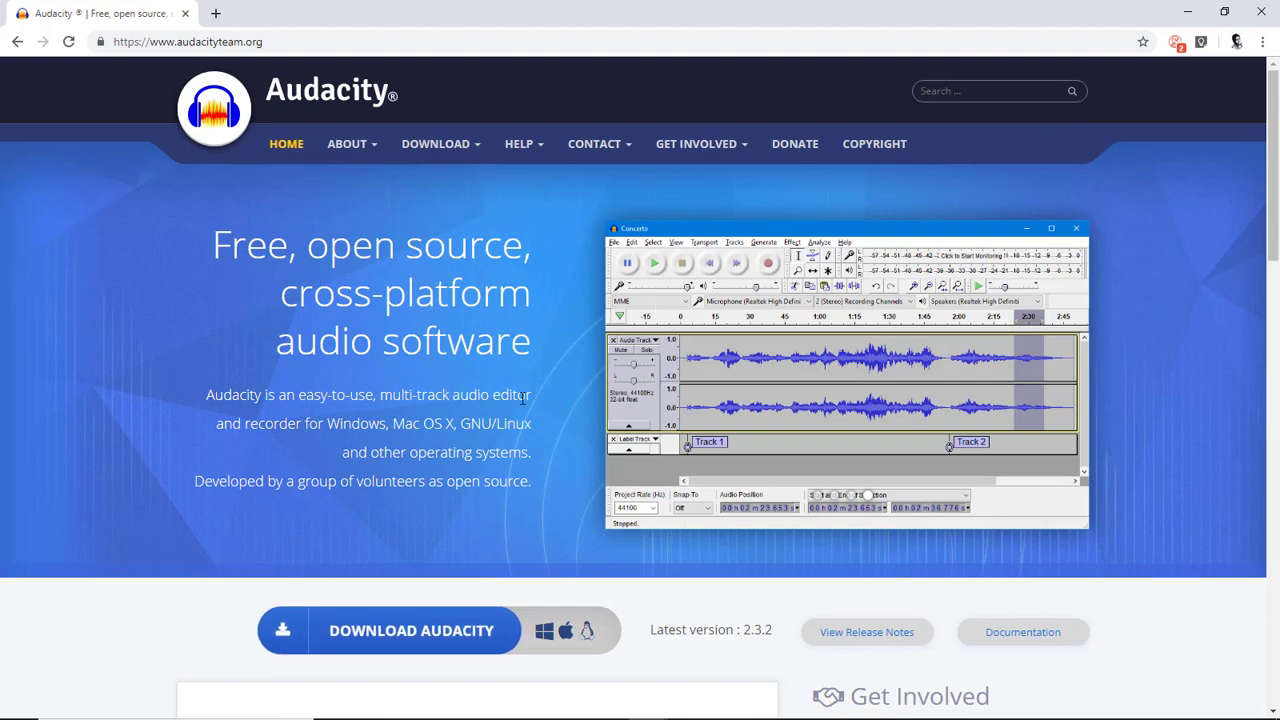
scroll(507, 413, "down", 3)
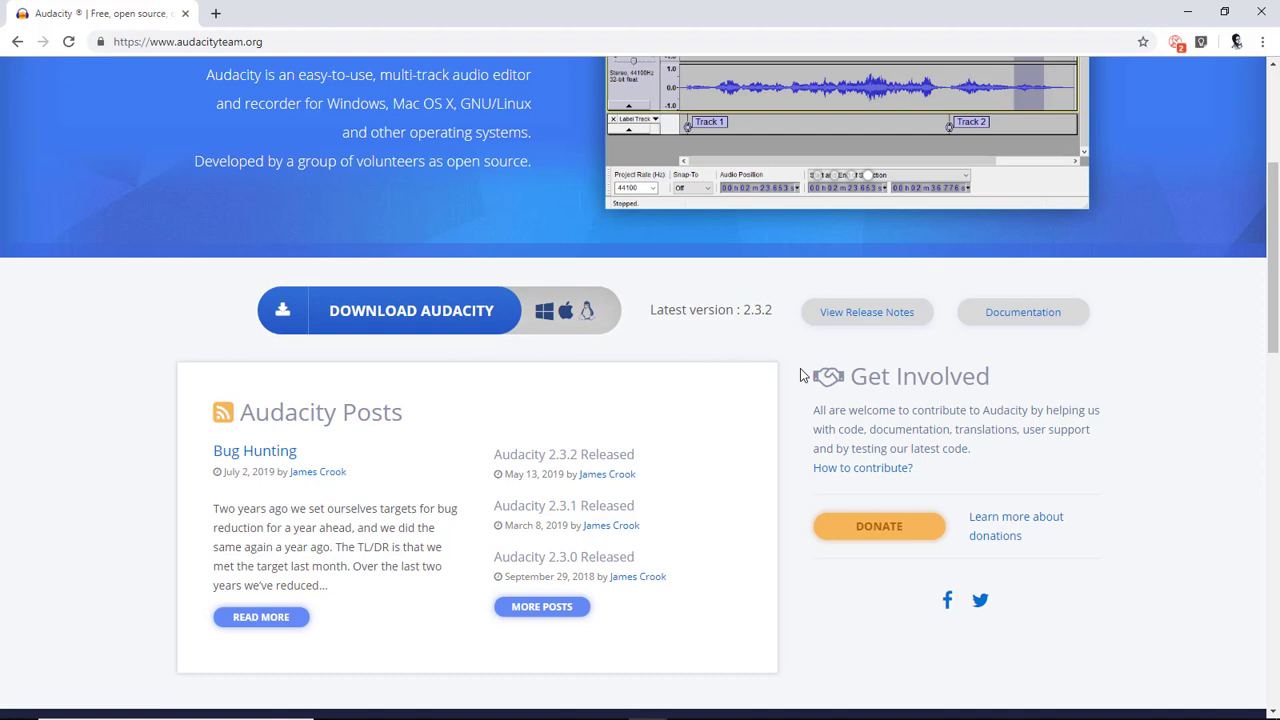
left_click(460, 312)
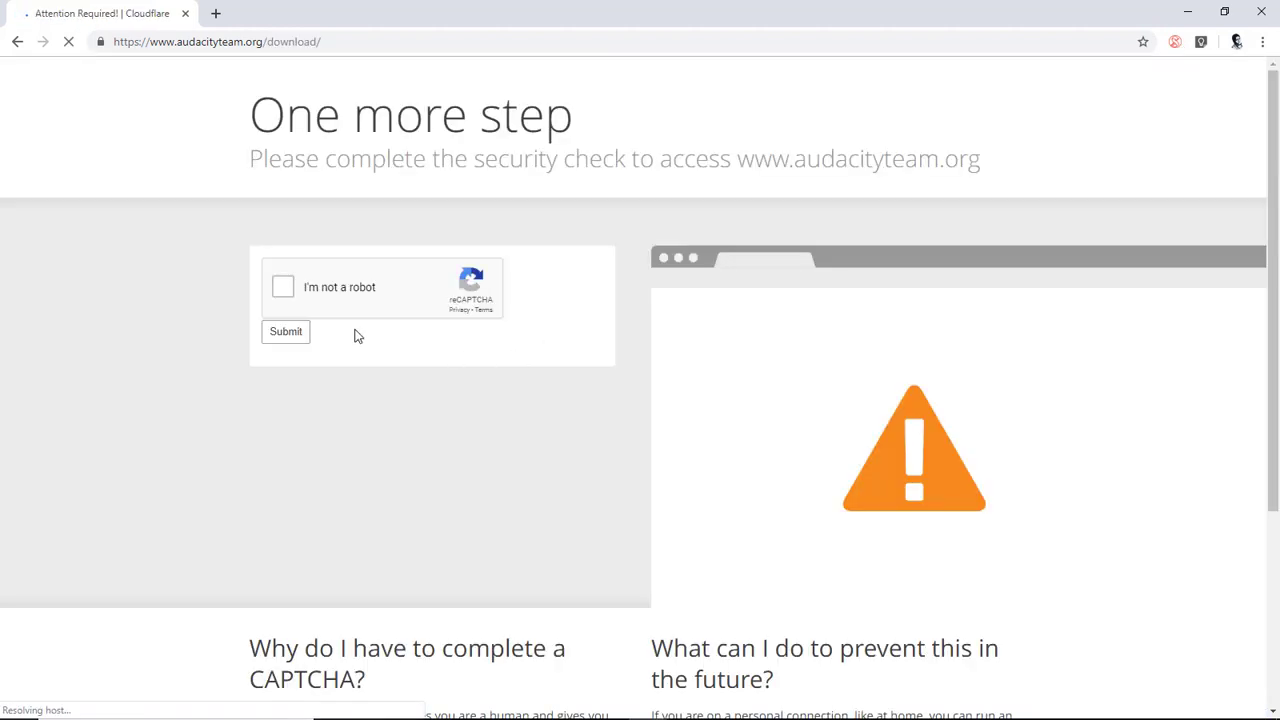
left_click(288, 289)
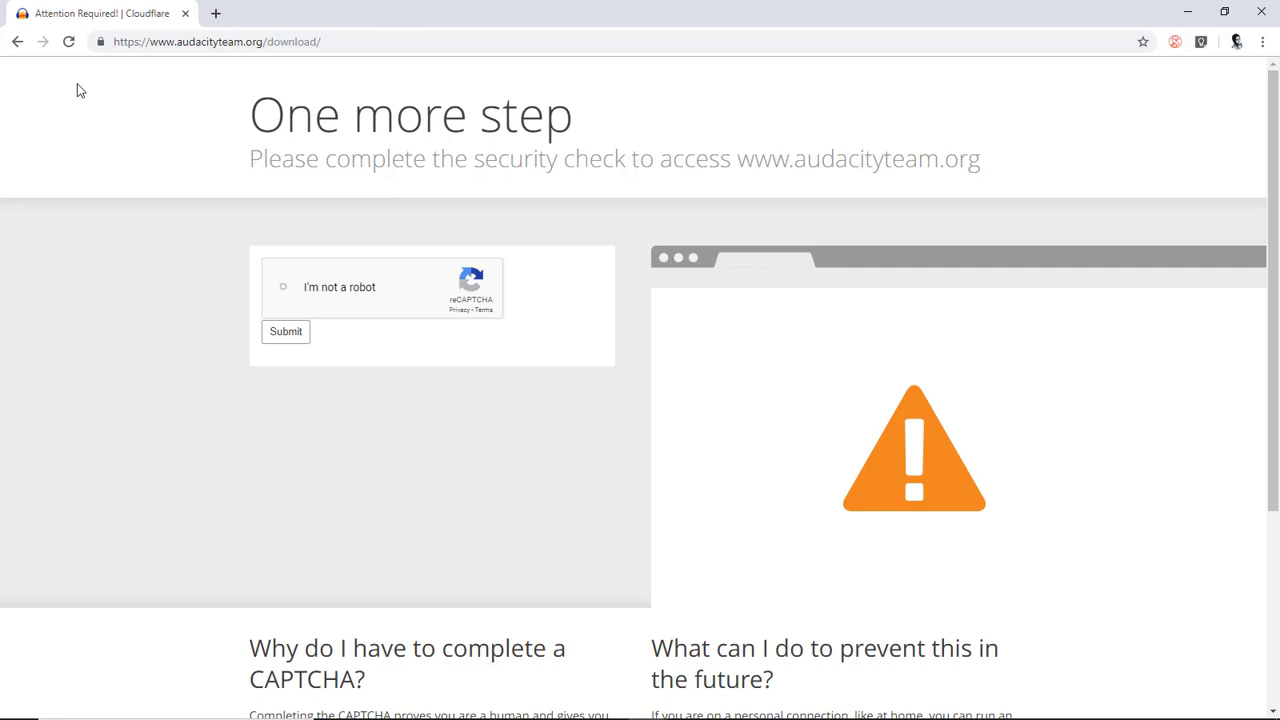
left_click(15, 43)
scroll(542, 224, "up", 3)
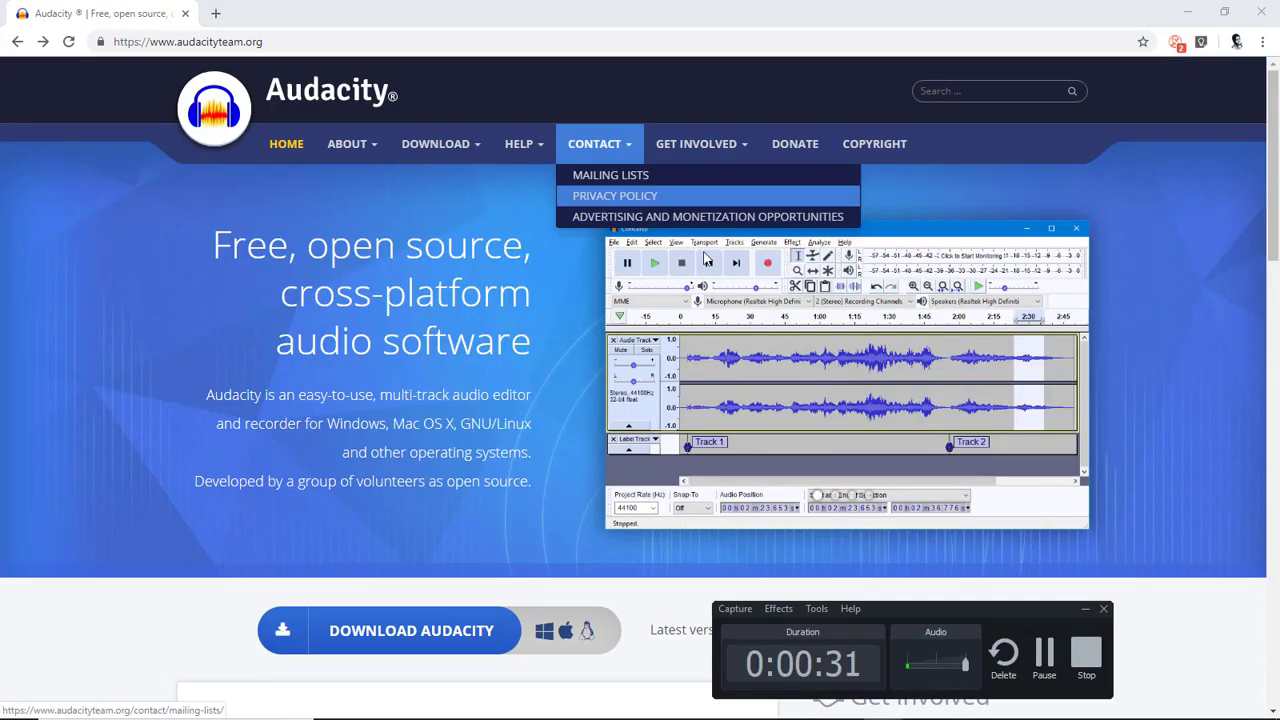
- Back in Audacity, open VID_20190709_161905 and accept the import warning to load it
key("alt+Tab")
key("Tab")
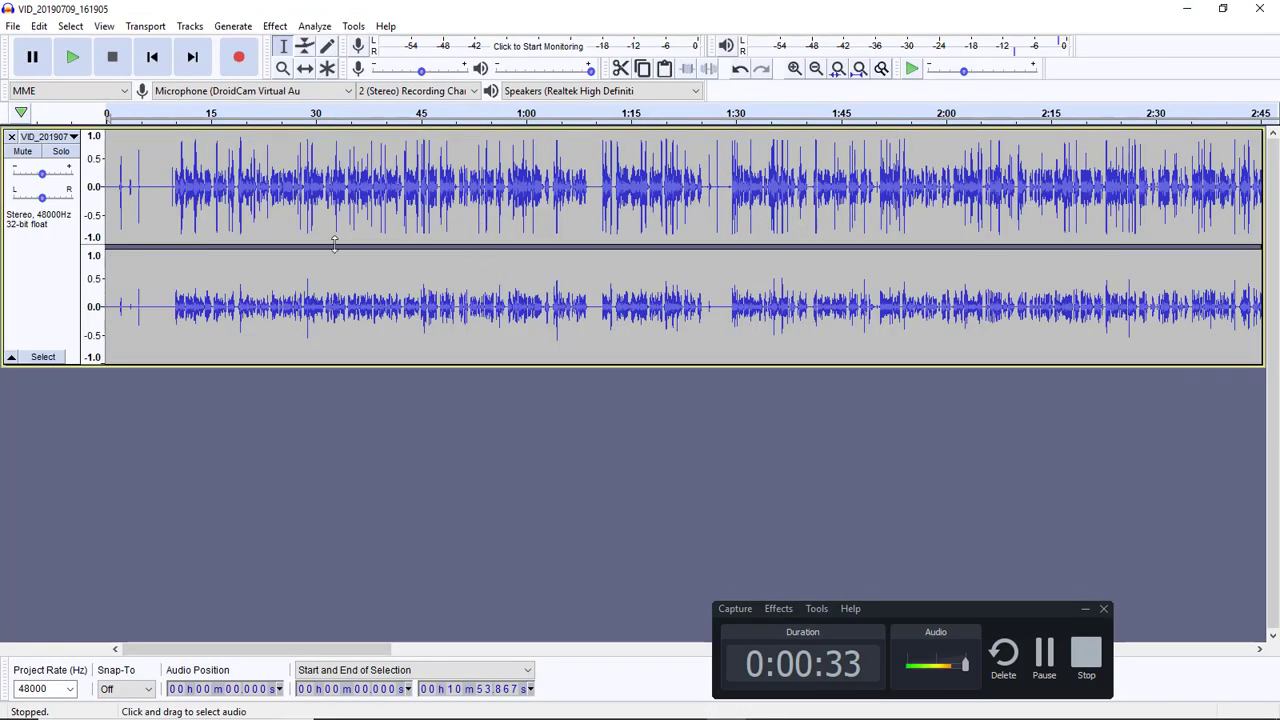
left_click(13, 26)
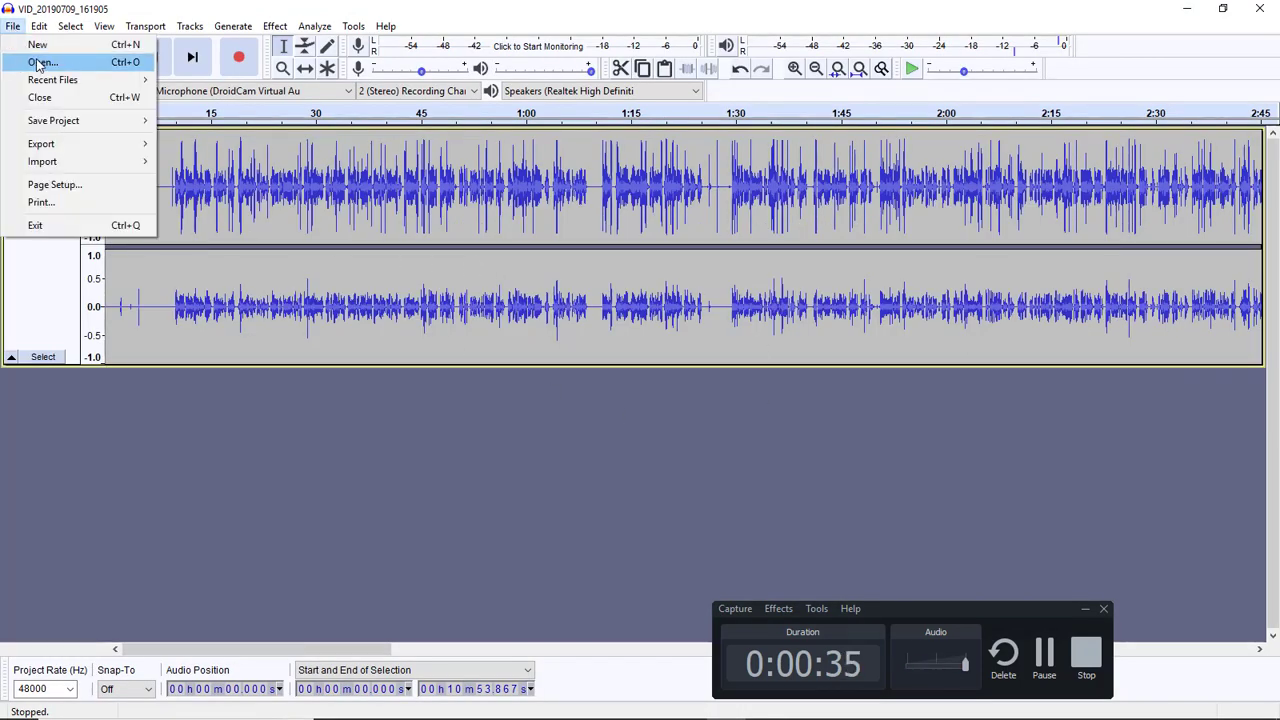
left_click(38, 62)
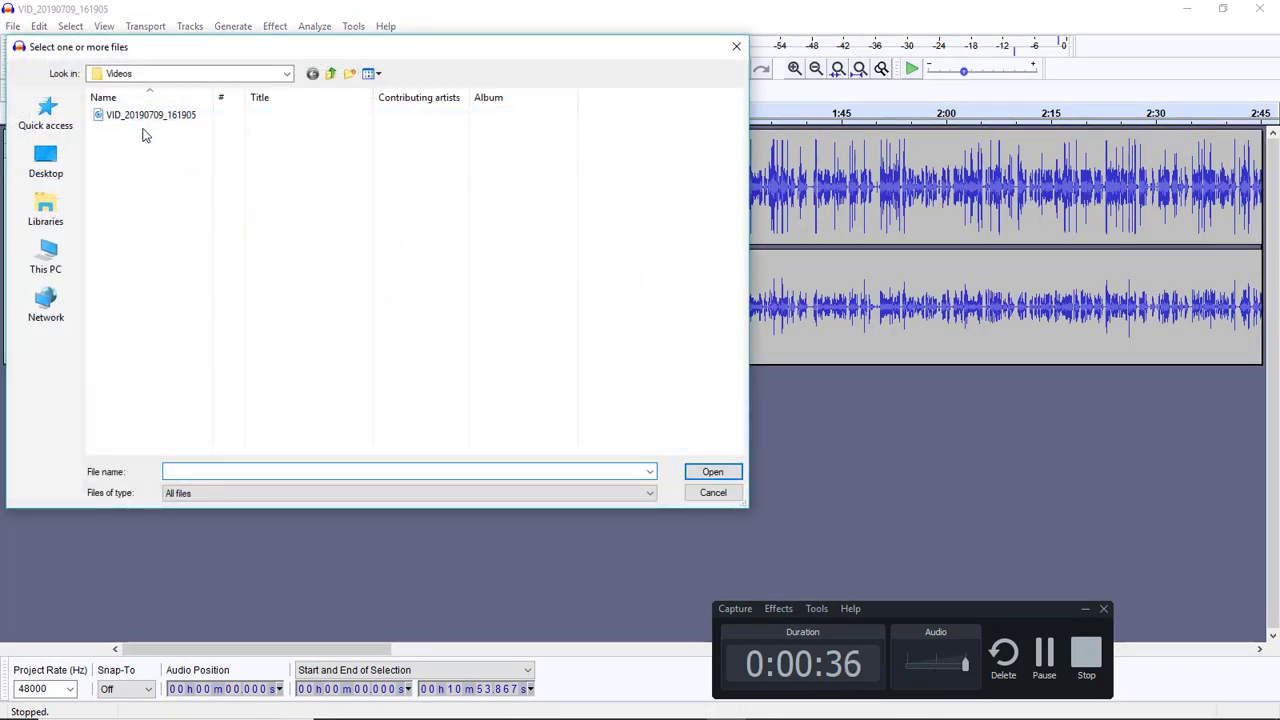
left_click(143, 115)
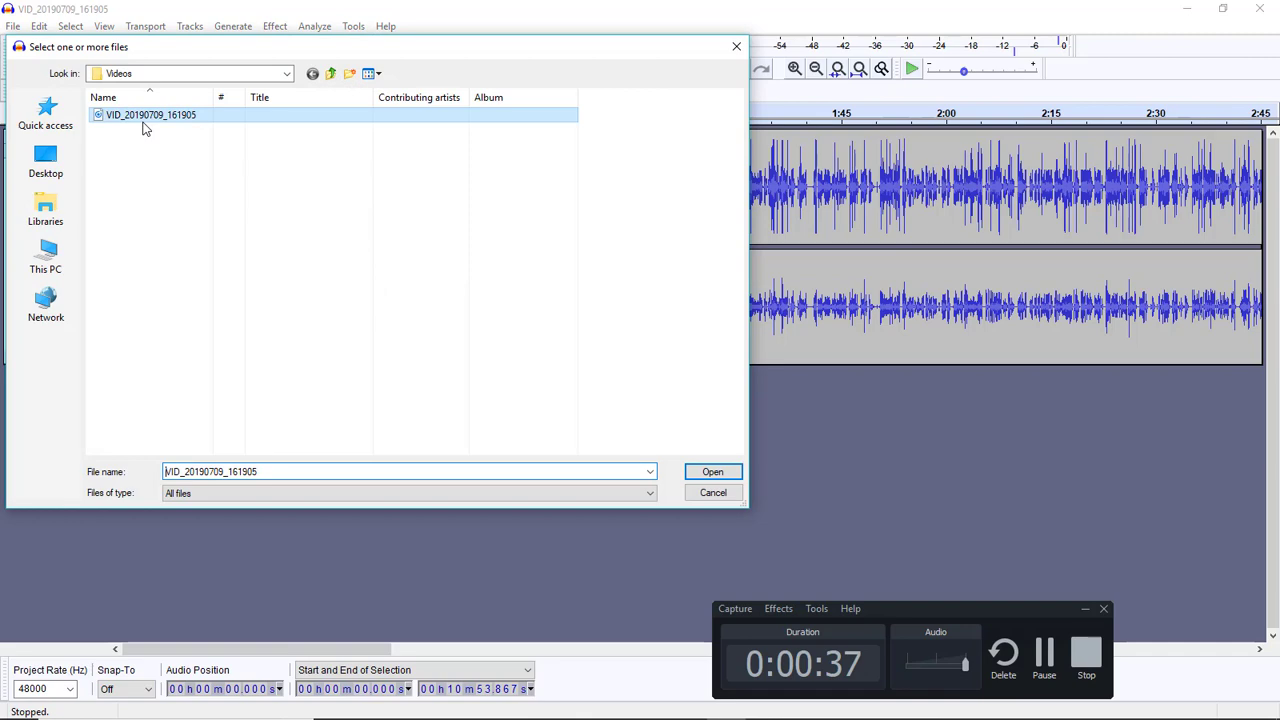
left_click(712, 471)
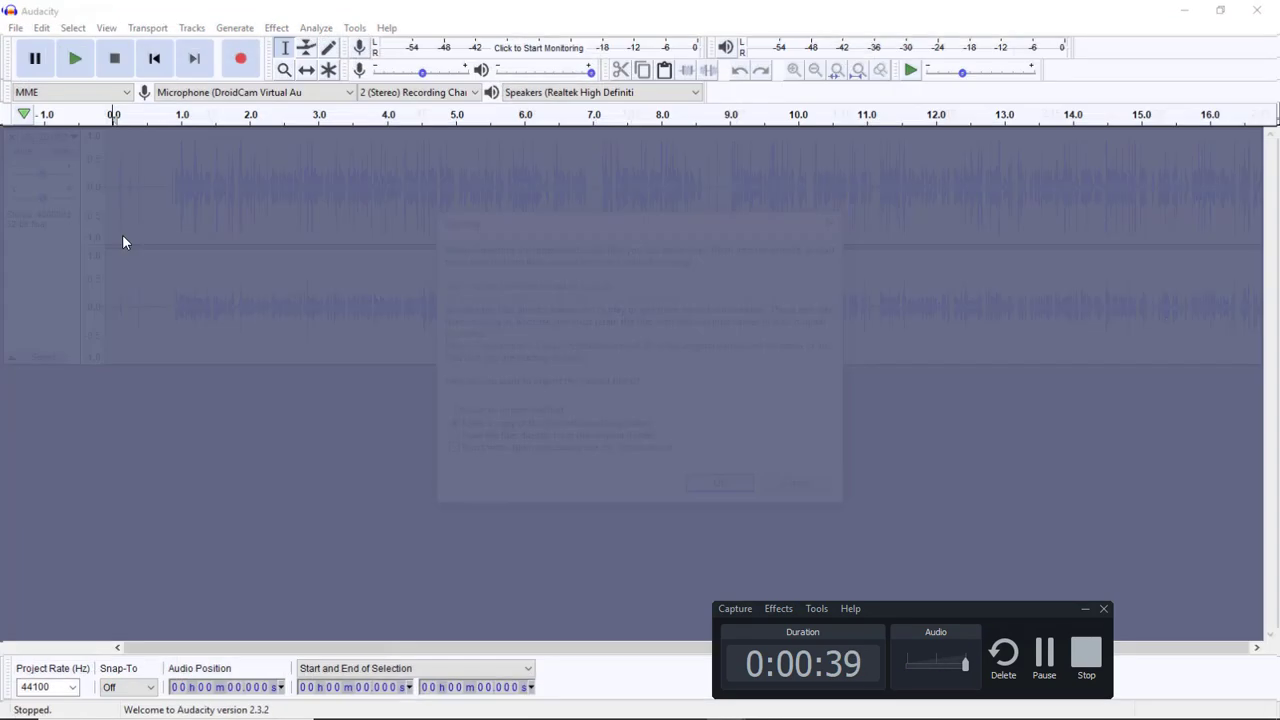
left_click(722, 483)
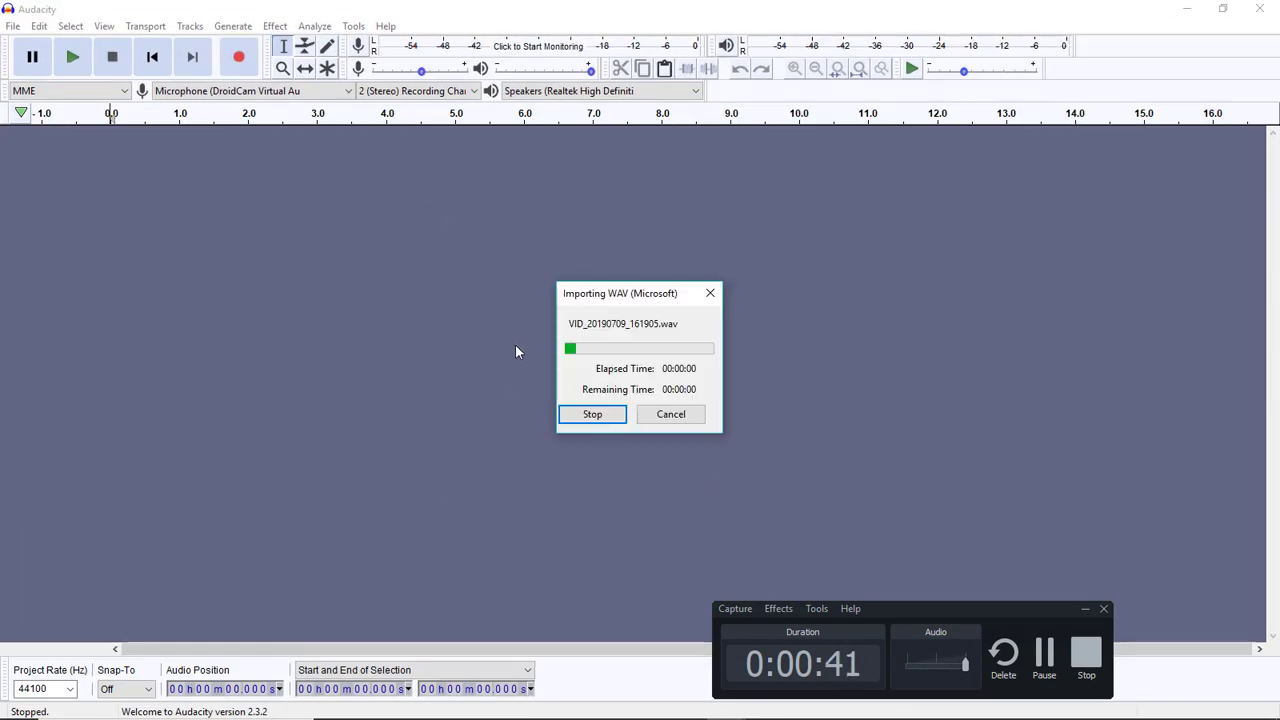
left_click_drag(624, 299, 547, 297)
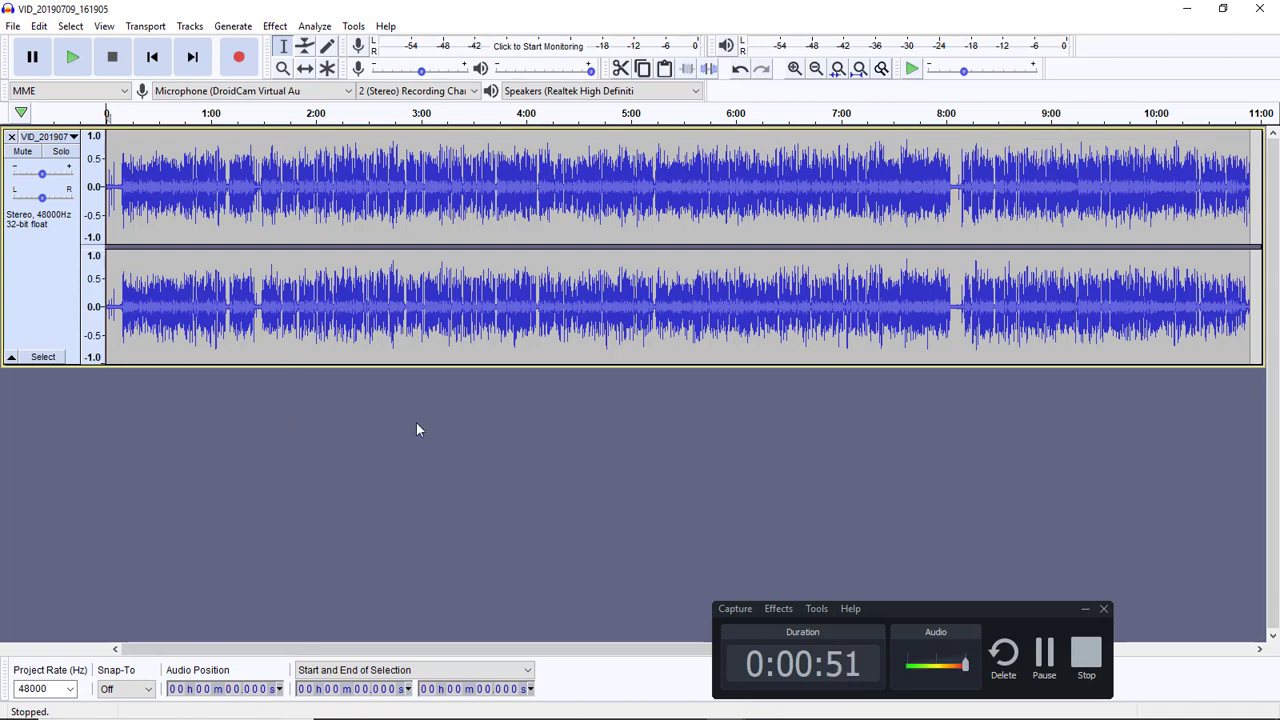
- Play the recording briefly, then zoom in on its first 40 seconds
key("space")
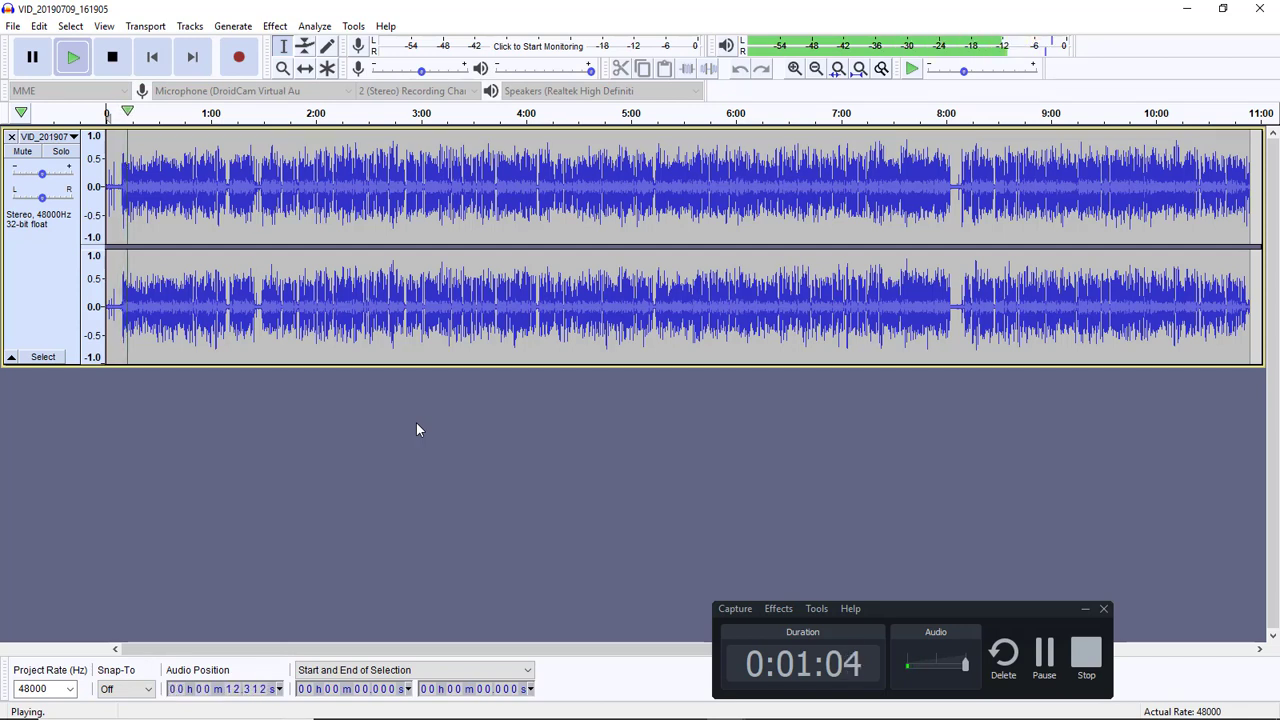
key("space")
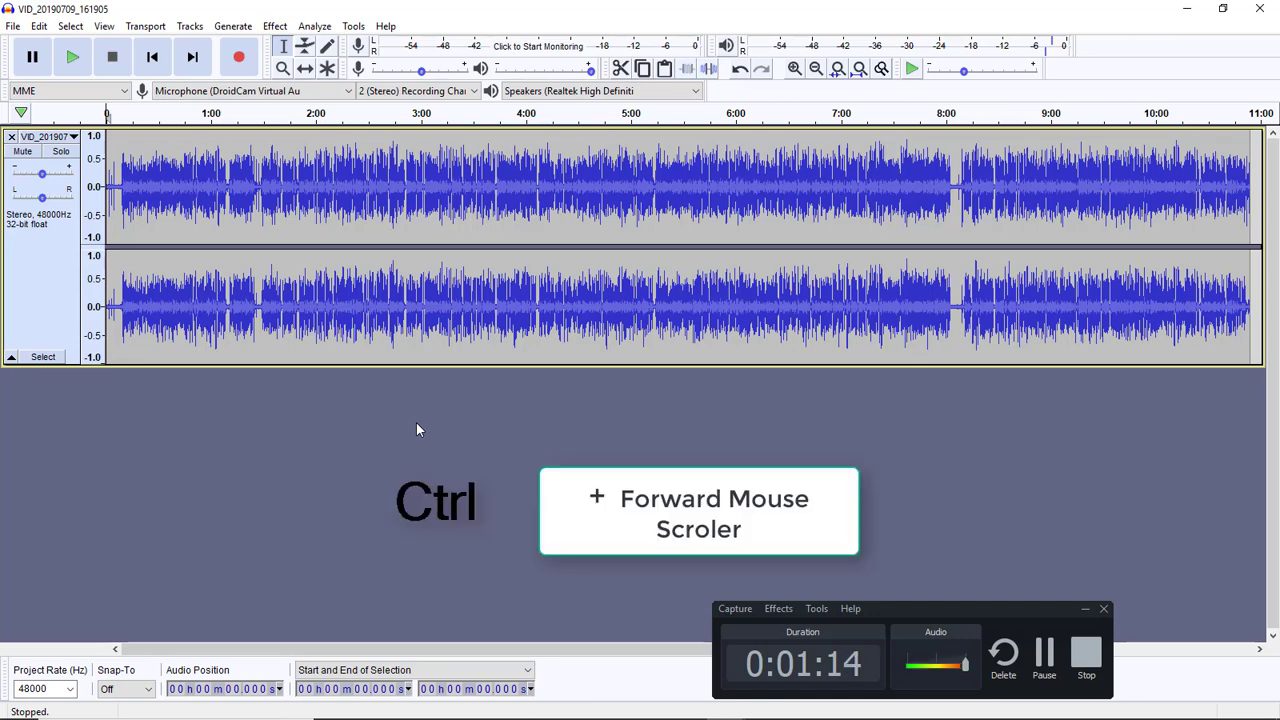
scroll(418, 430, "up", 3, "ctrl")
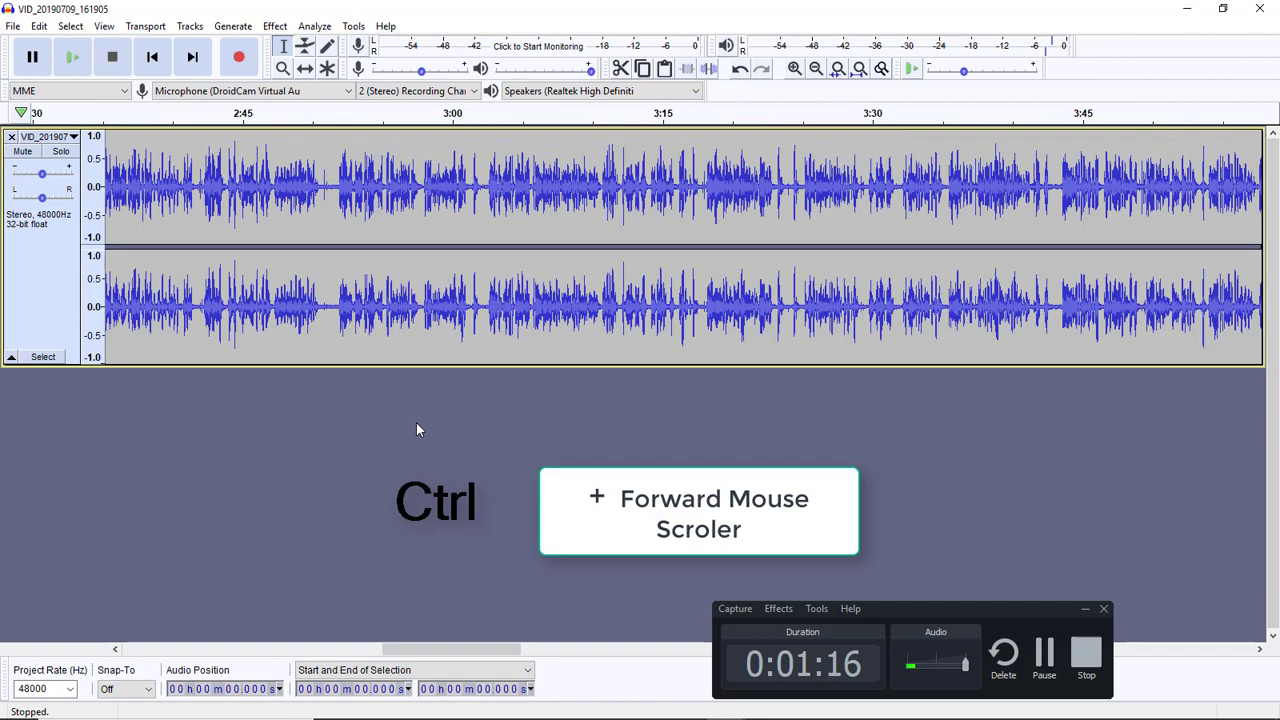
scroll(417, 425, "up", 1, "ctrl")
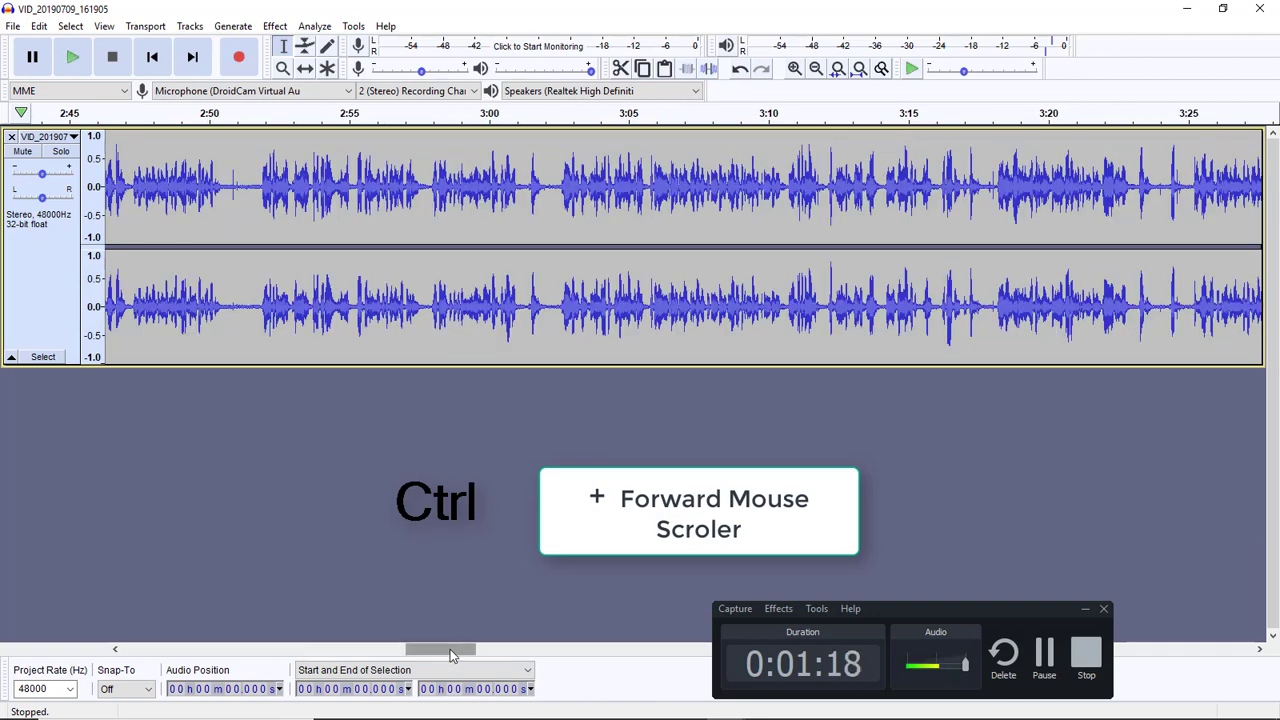
left_click_drag(450, 649, 150, 649)
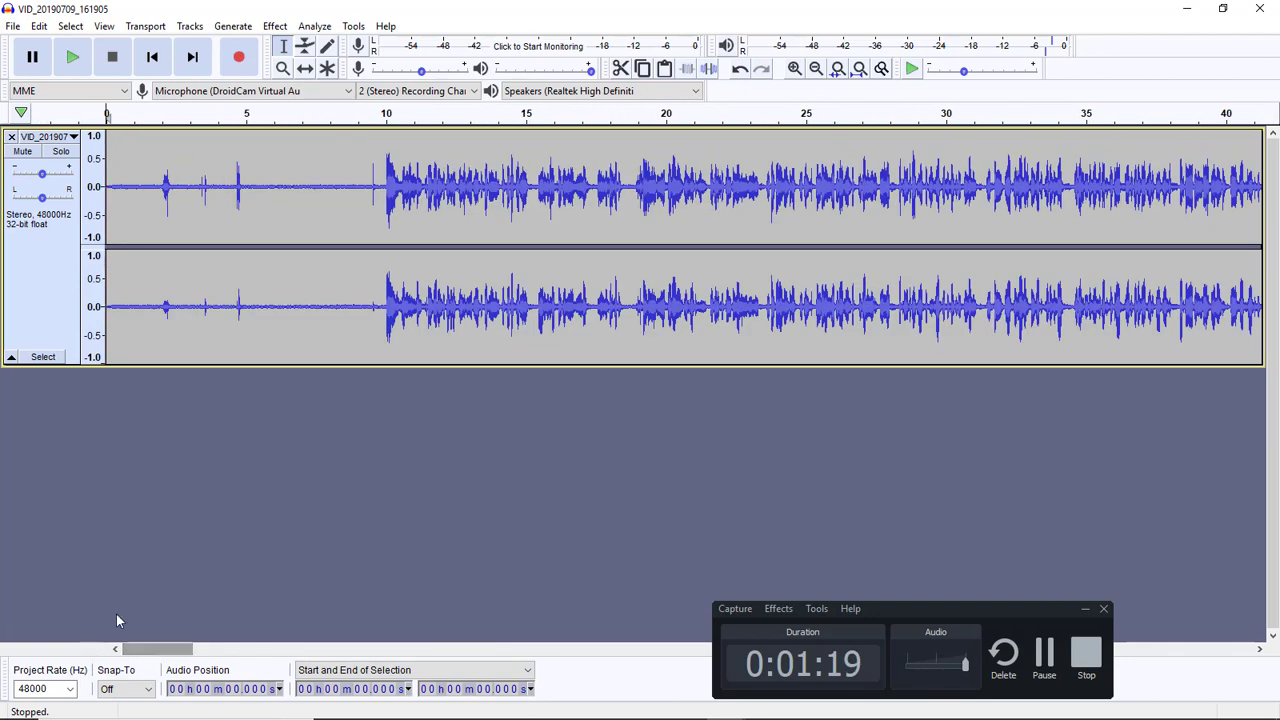
- Select the silent 0–9.888 s lead-in and get a noise profile in Noise Reduction
left_click(382, 186)
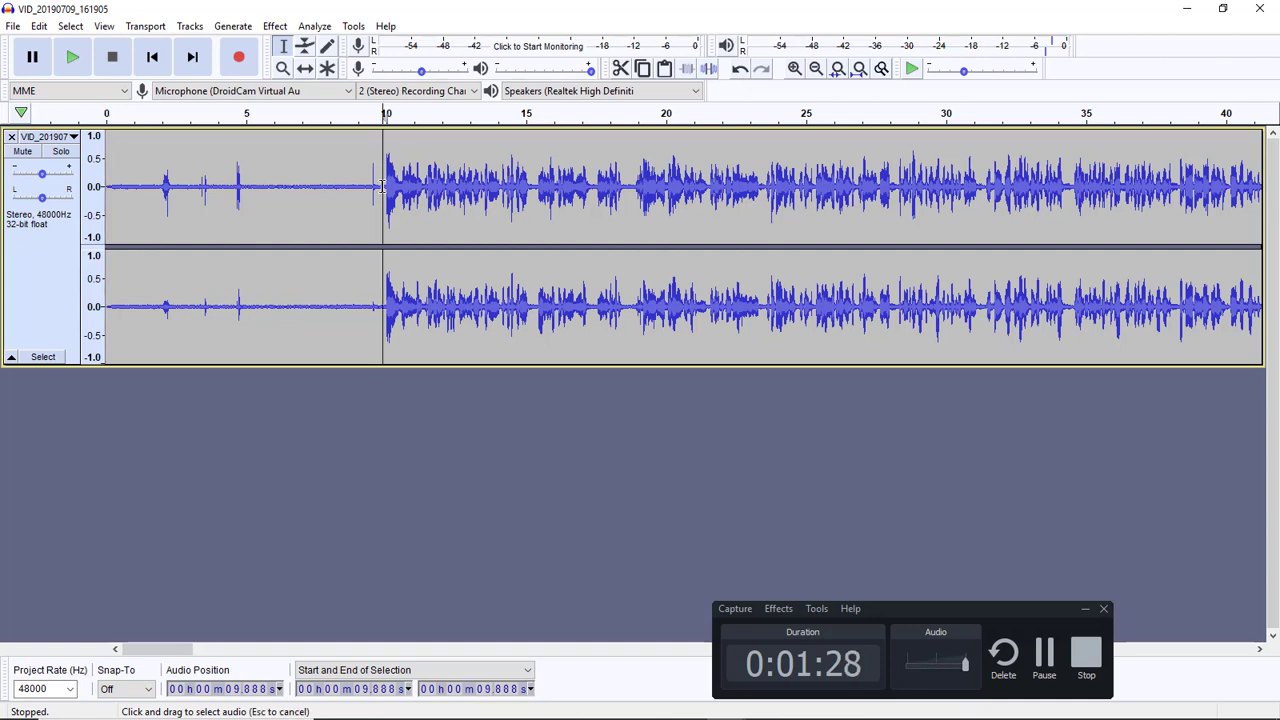
left_click_drag(382, 186, 110, 278)
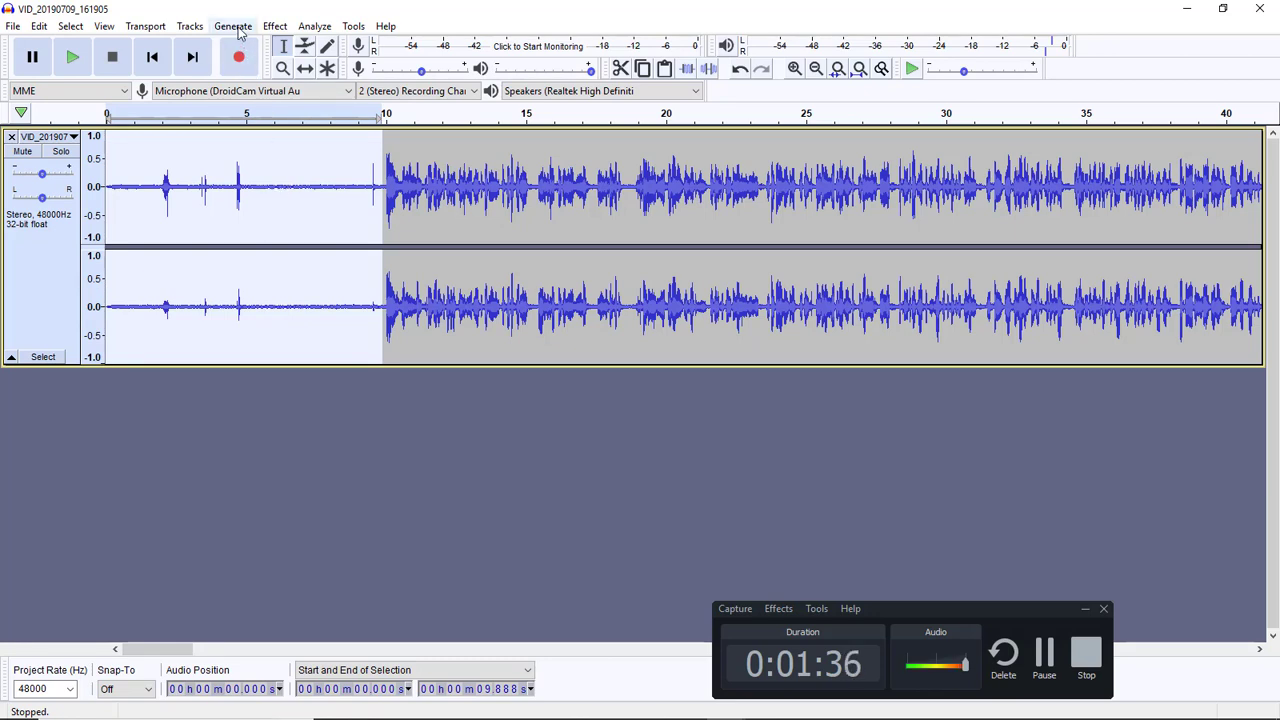
left_click(275, 26)
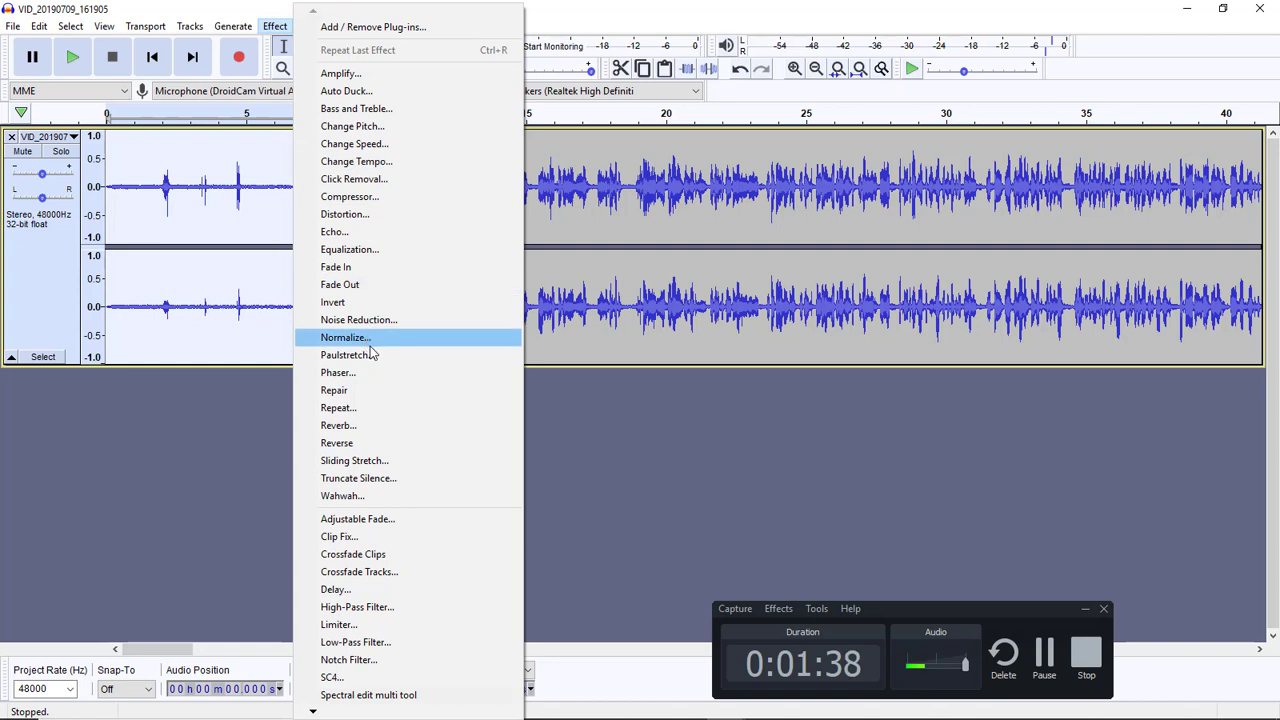
left_click(200, 465)
left_click_drag(382, 187, 104, 190)
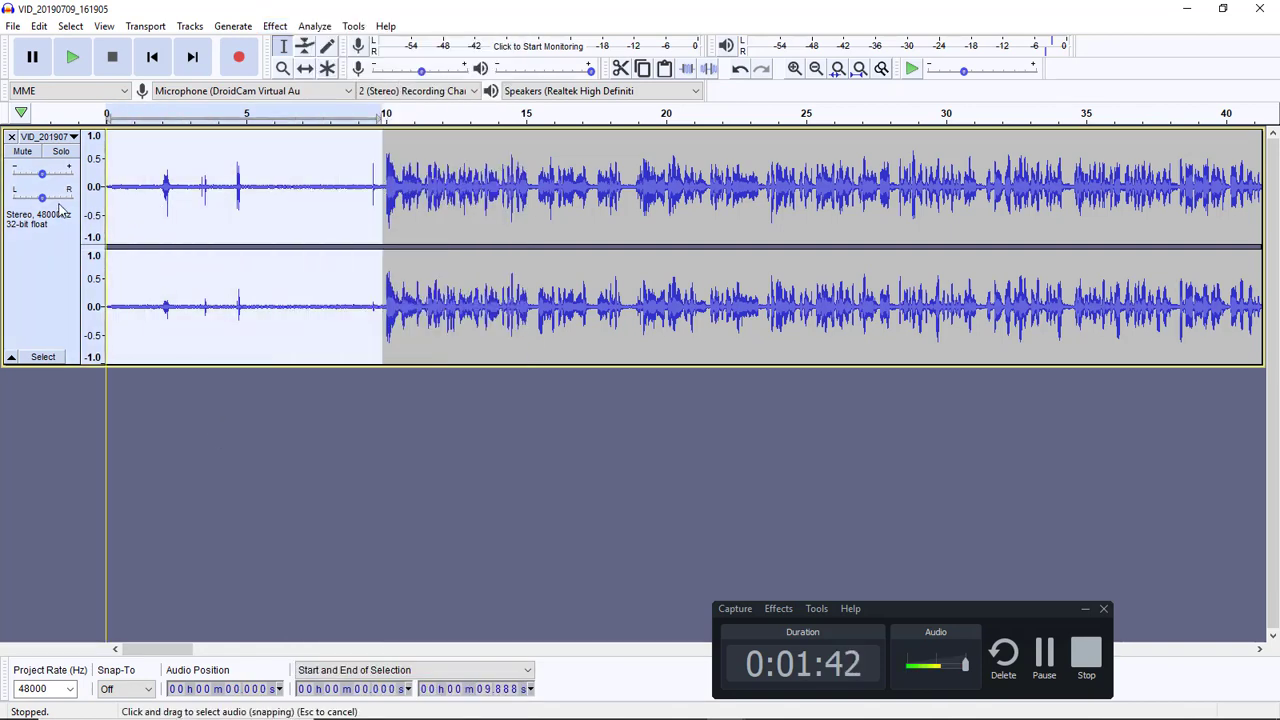
left_click(273, 26)
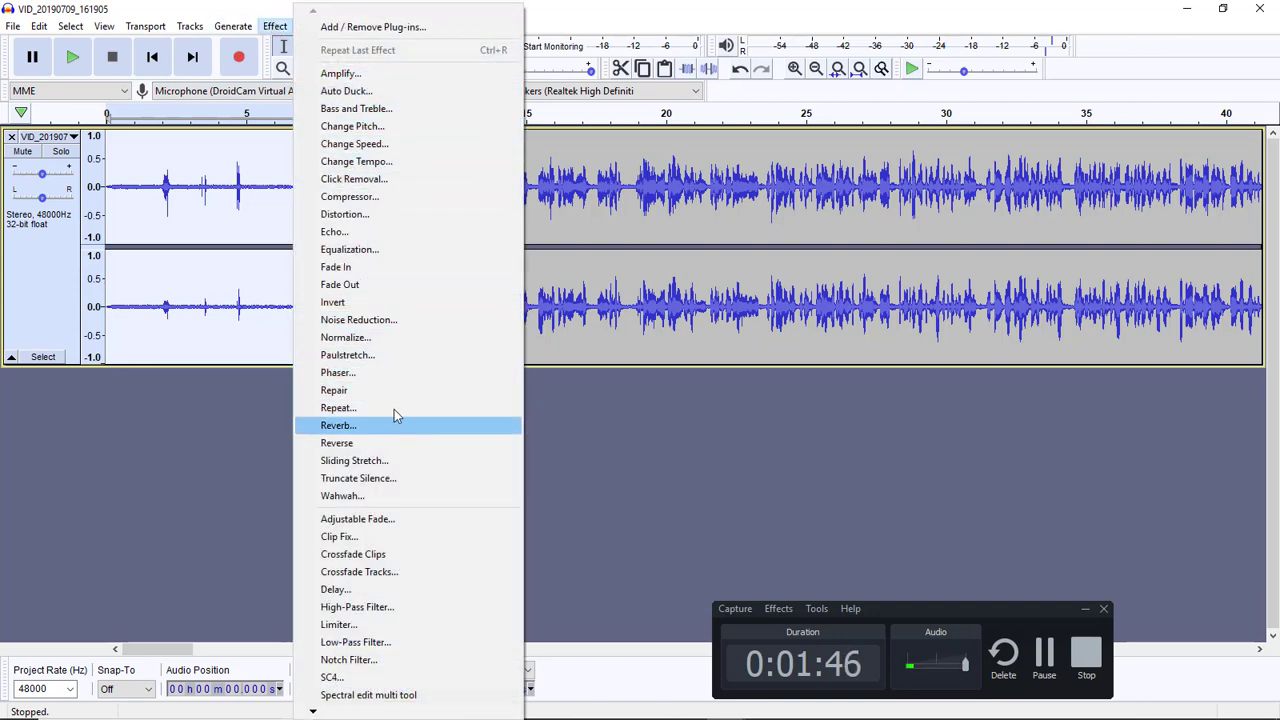
left_click(390, 320)
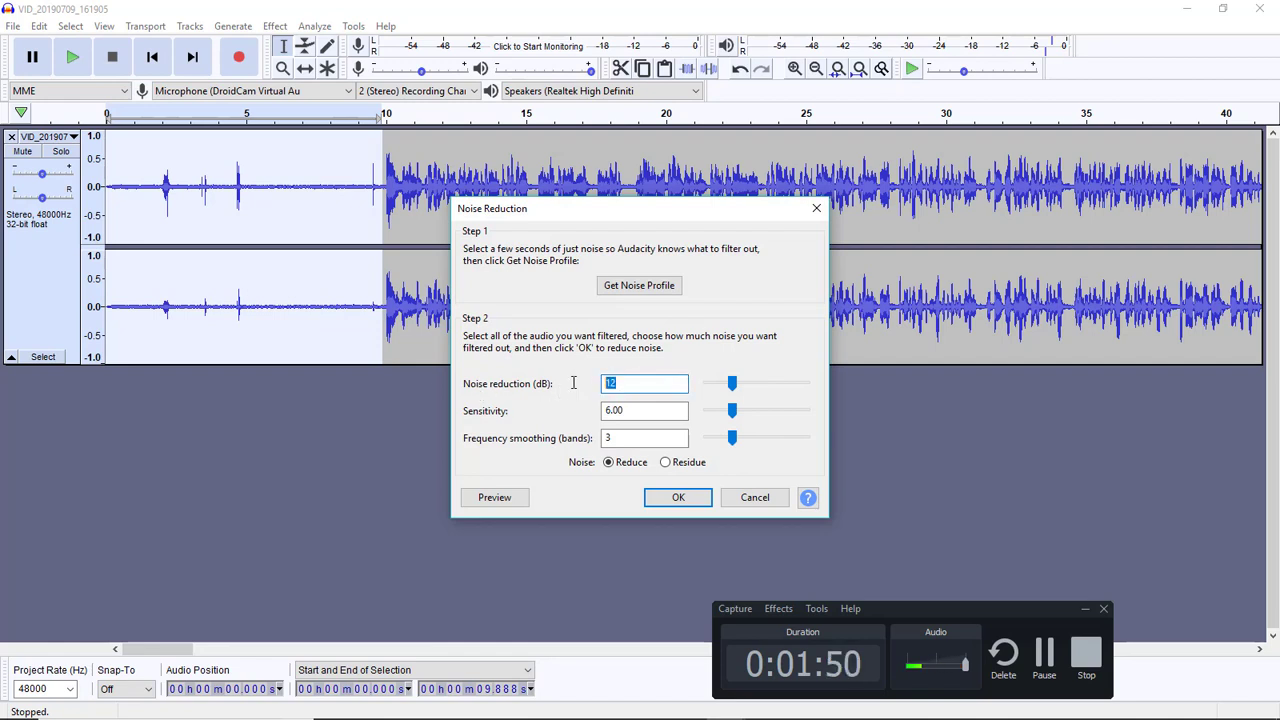
key("Tab")
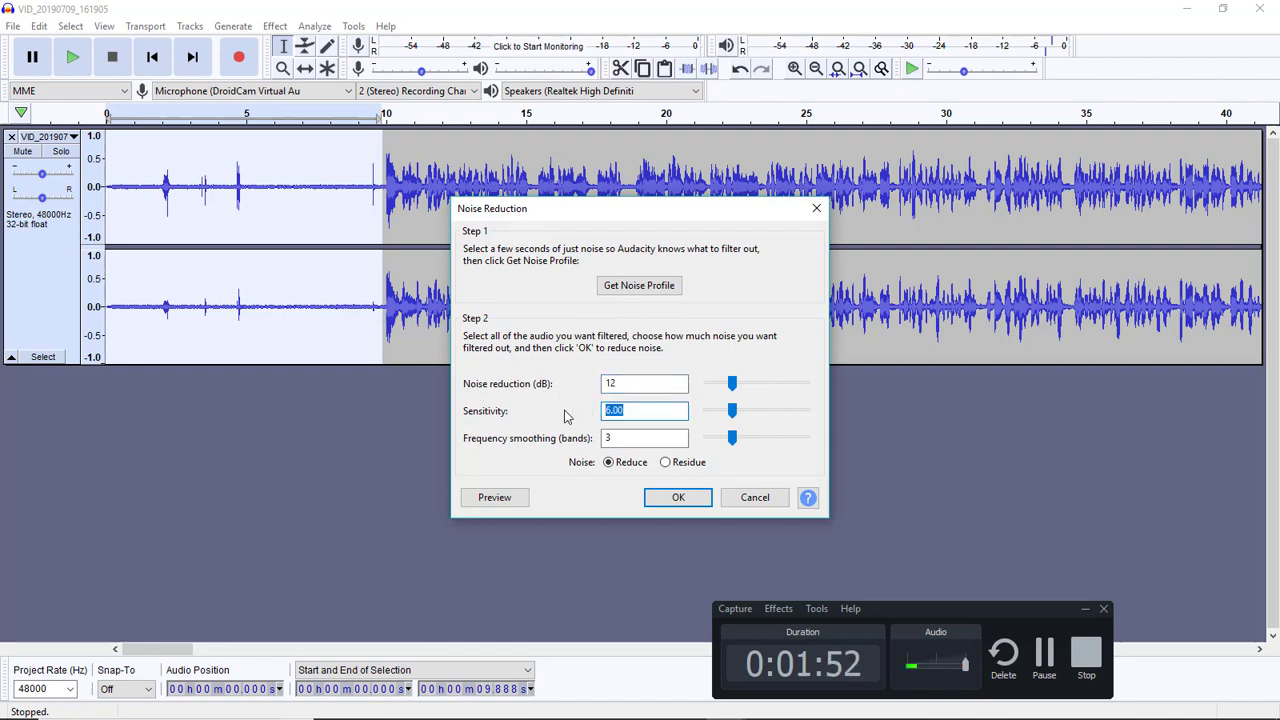
left_click(633, 381)
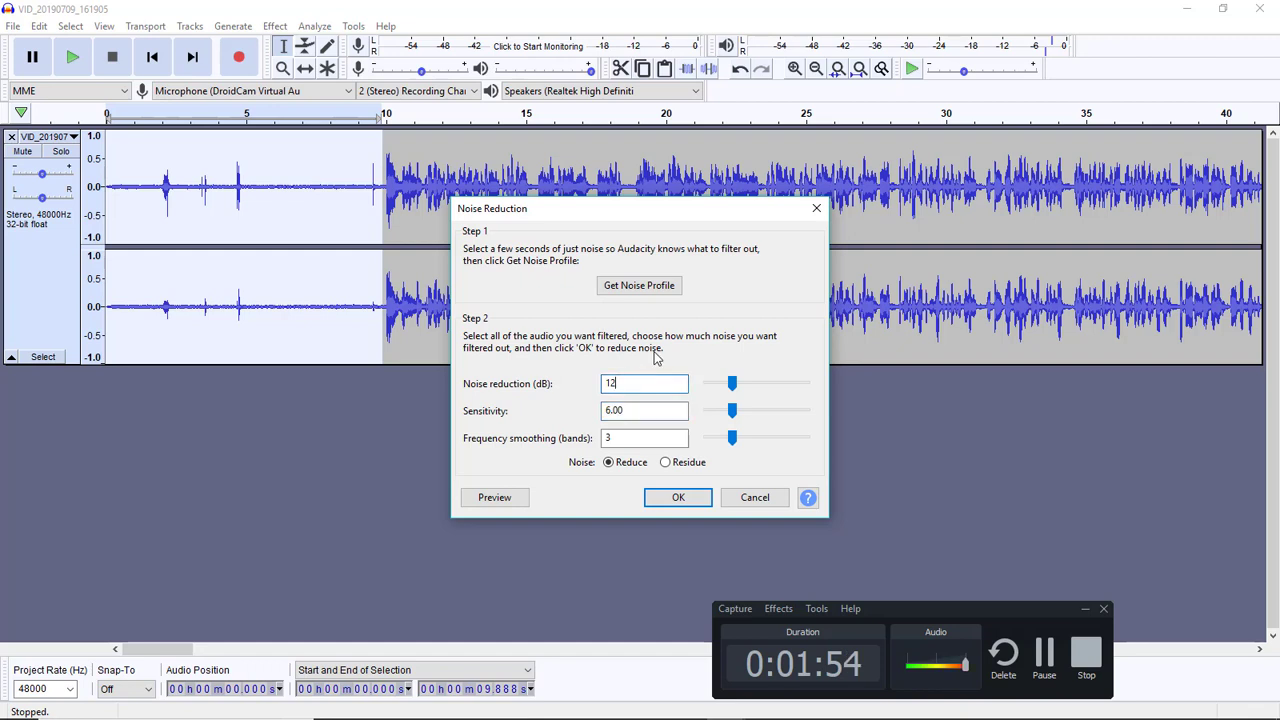
left_click(646, 289)
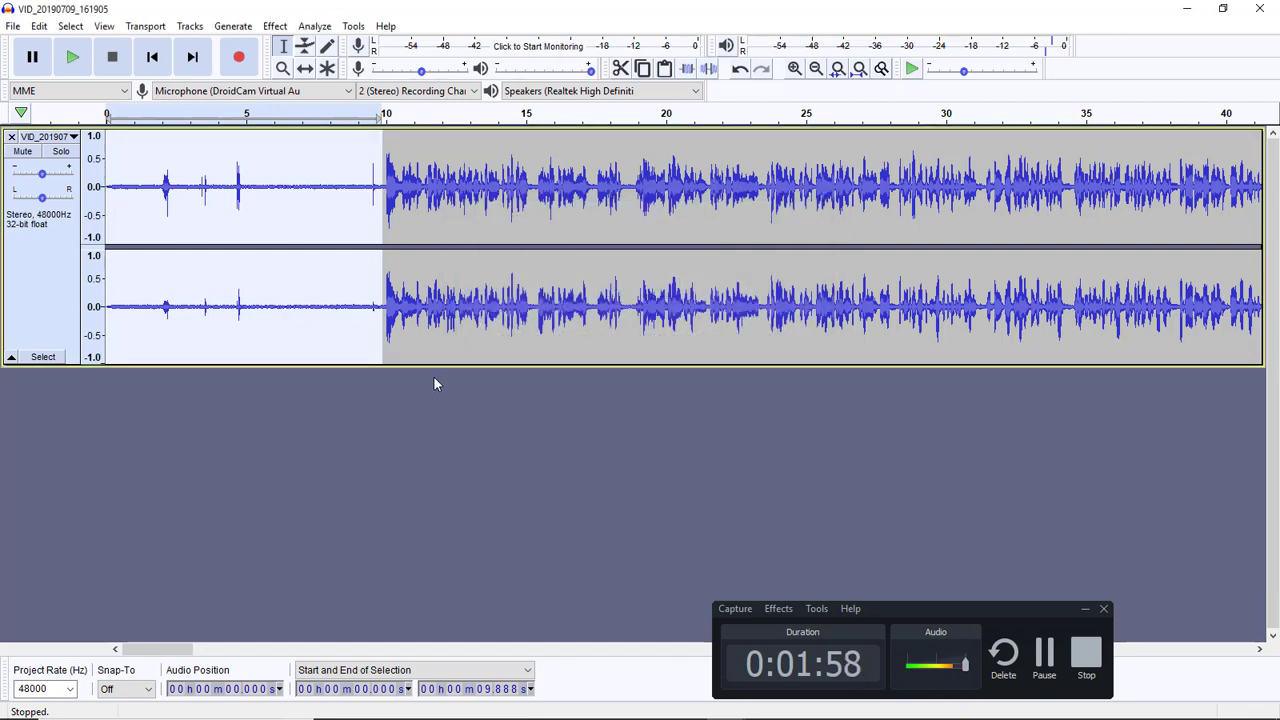
- Apply noise reduction to the whole recording, then play it from the start
key("ctrl+a")
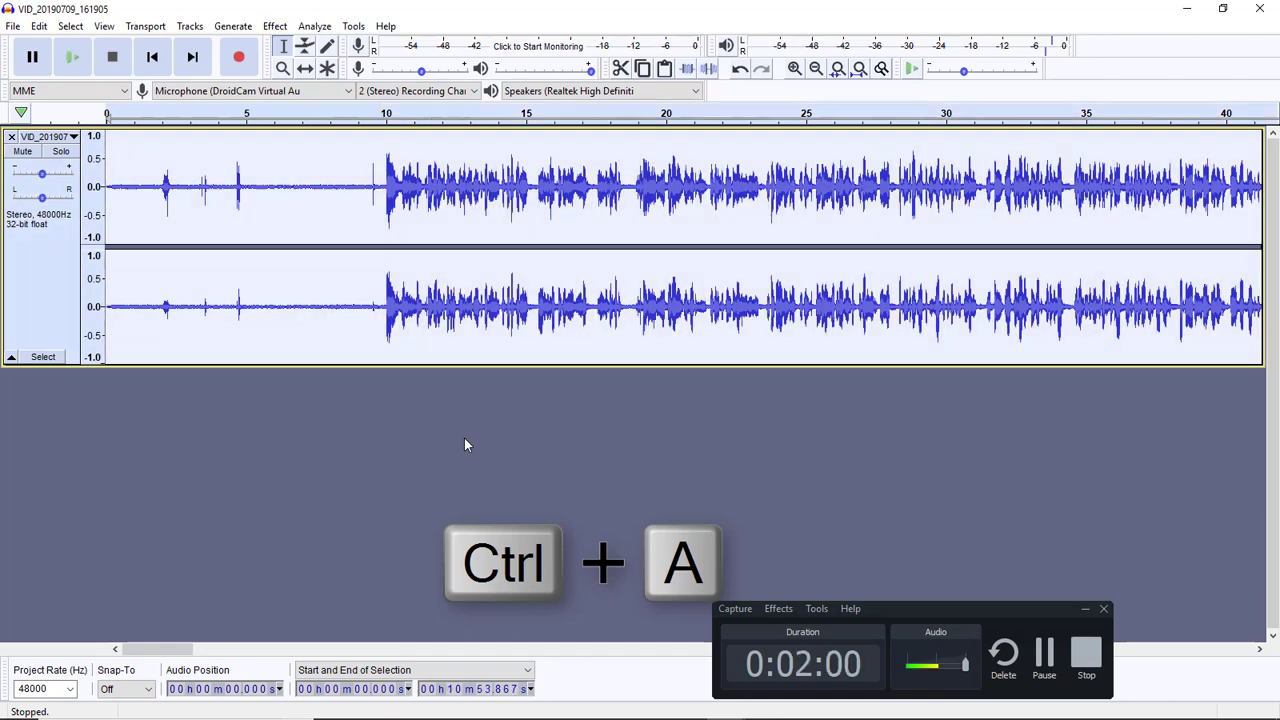
left_click(272, 26)
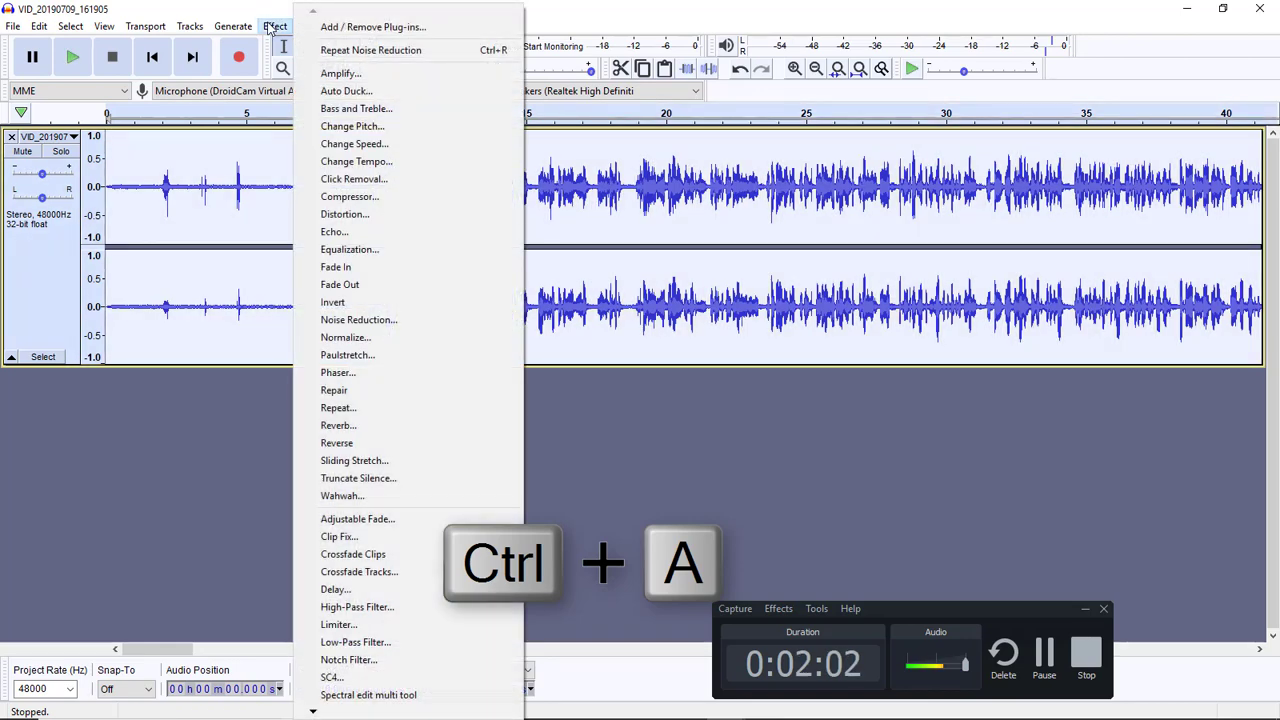
left_click(360, 51)
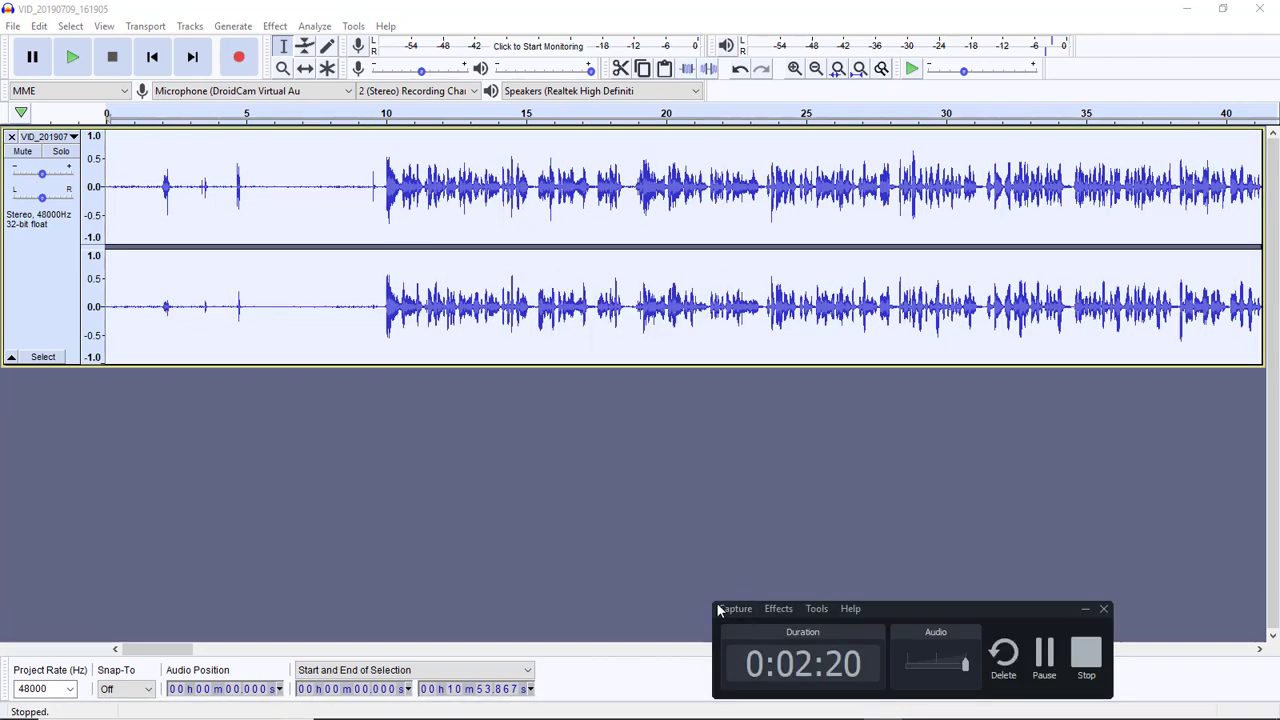
left_click(403, 438)
key("space")
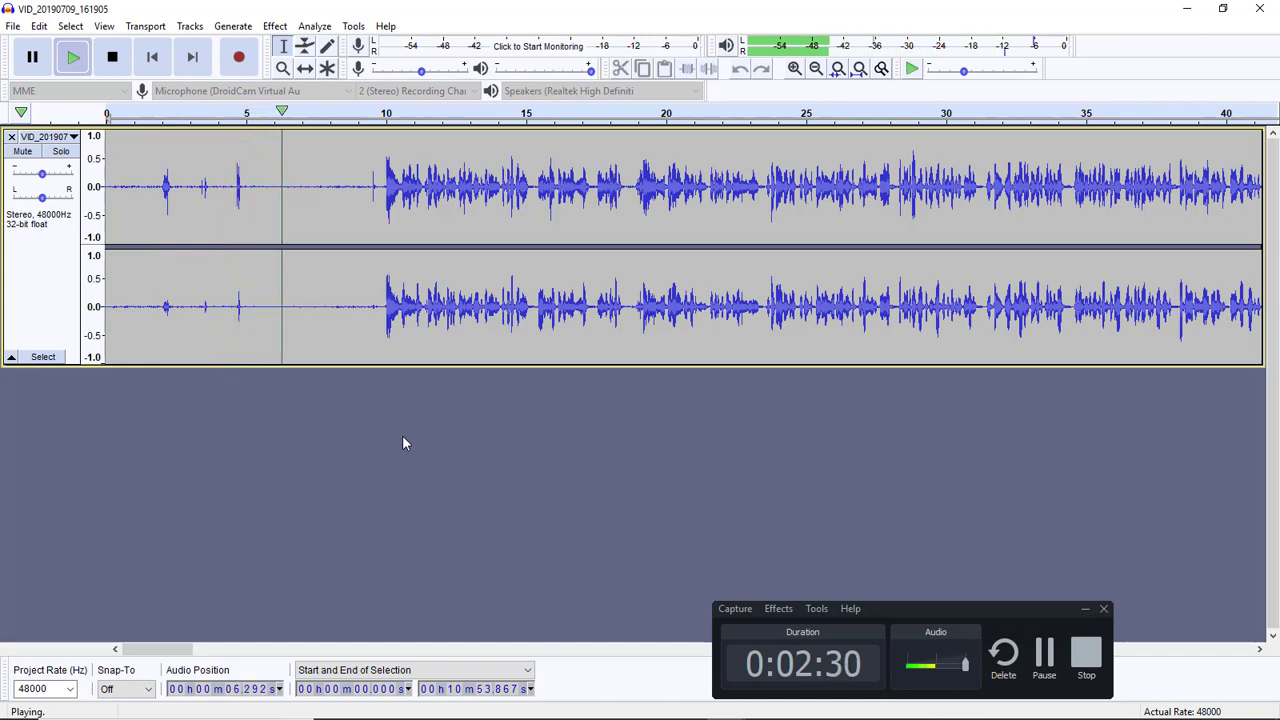
- Stop playback and capture a new noise profile from the quiet first 10 seconds
key("space")
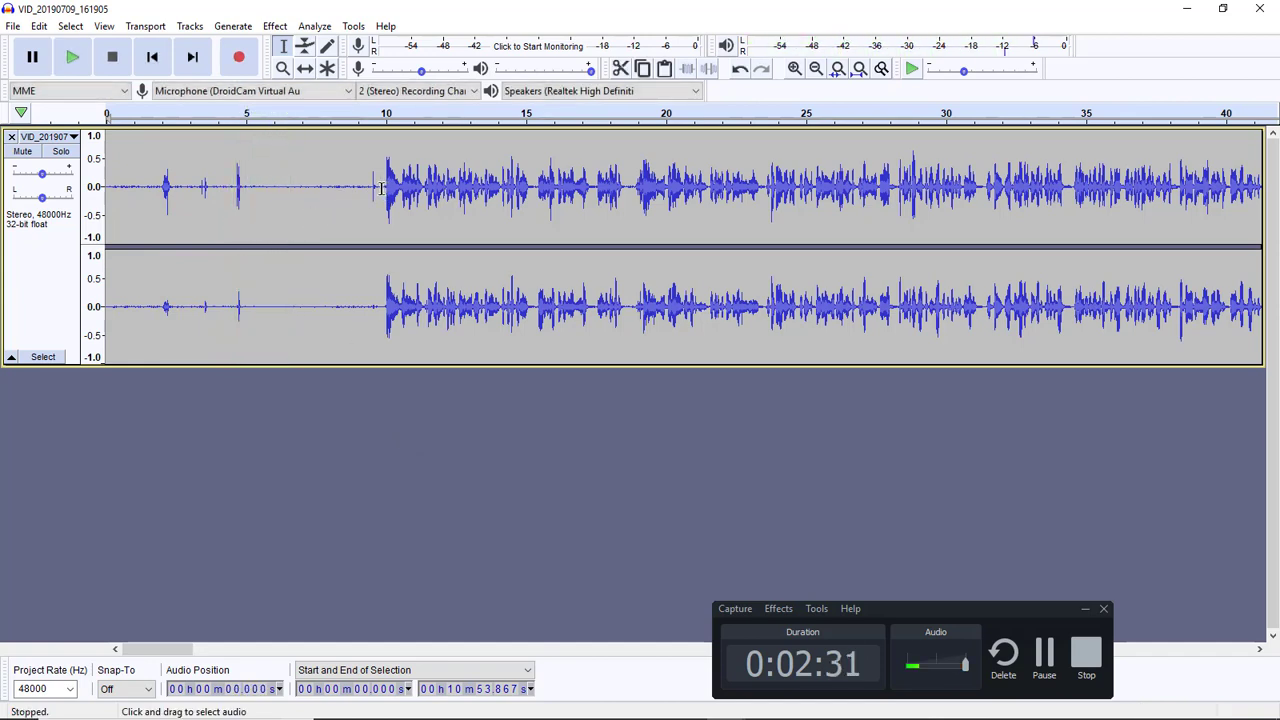
left_click_drag(380, 186, 104, 190)
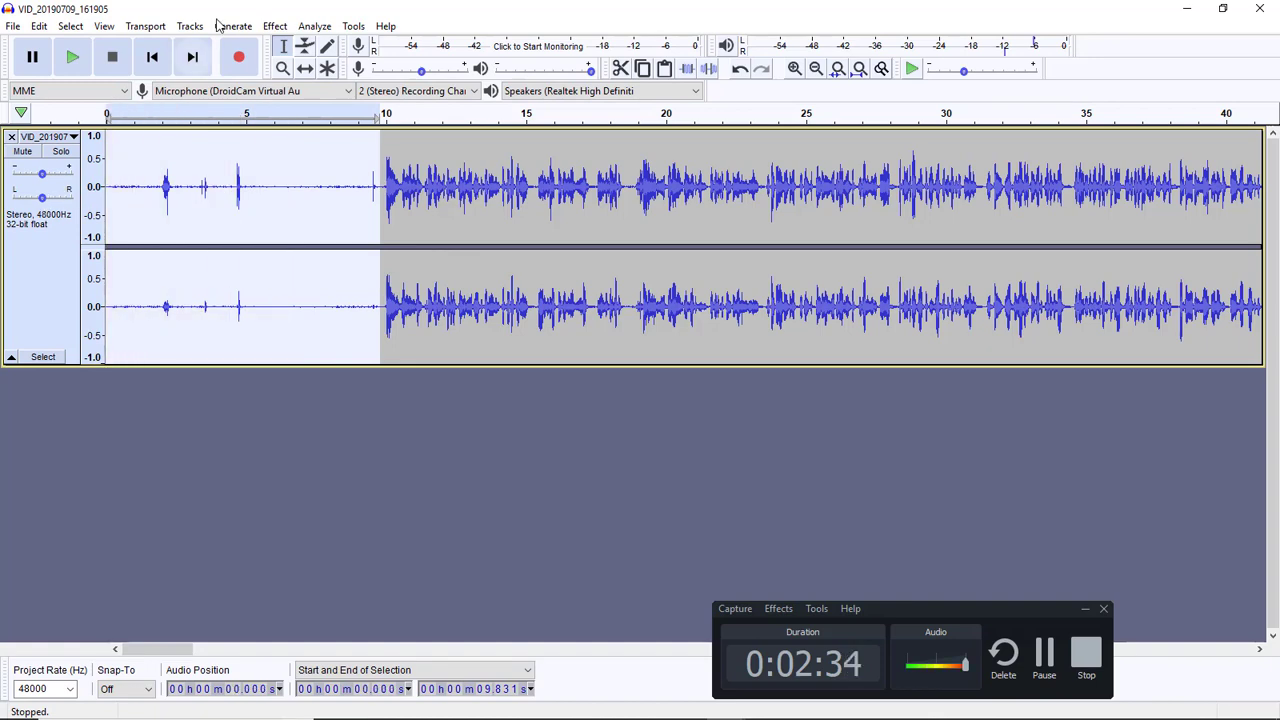
left_click(275, 26)
left_click(398, 320)
left_click(660, 288)
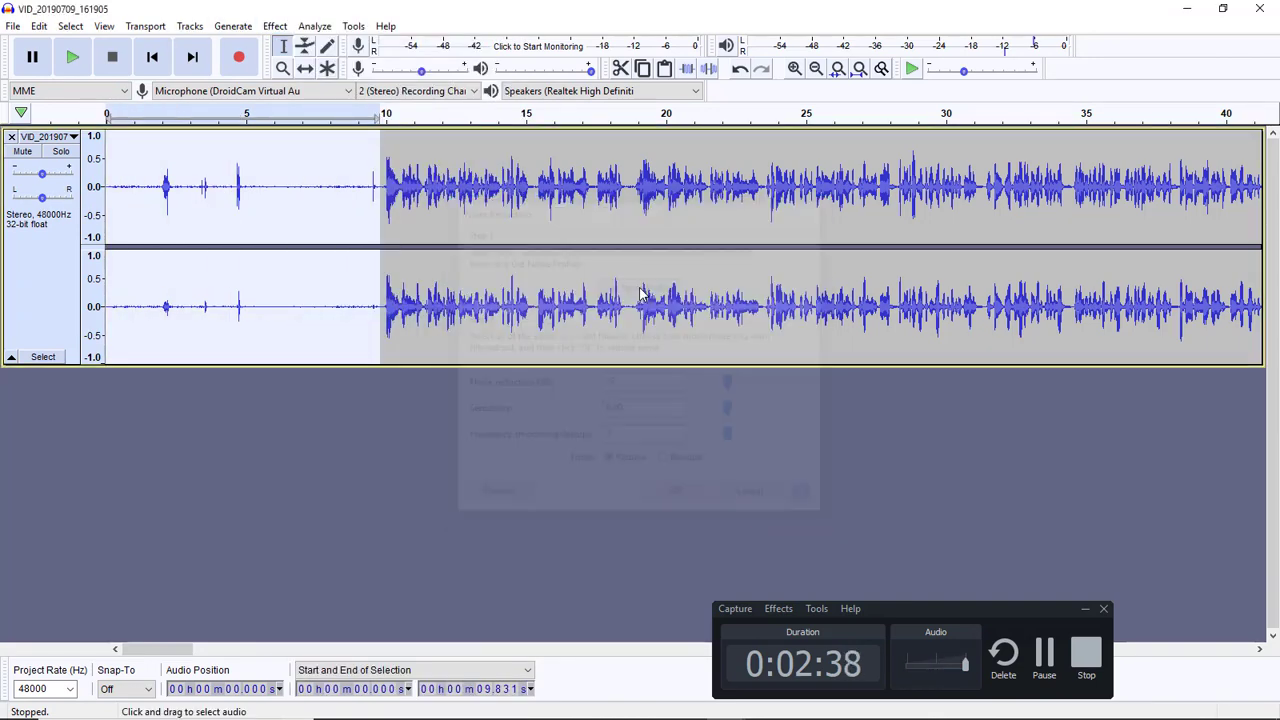
- Select all audio and repeat Noise Reduction across the entire recording
key("ctrl+a")
left_click(275, 26)
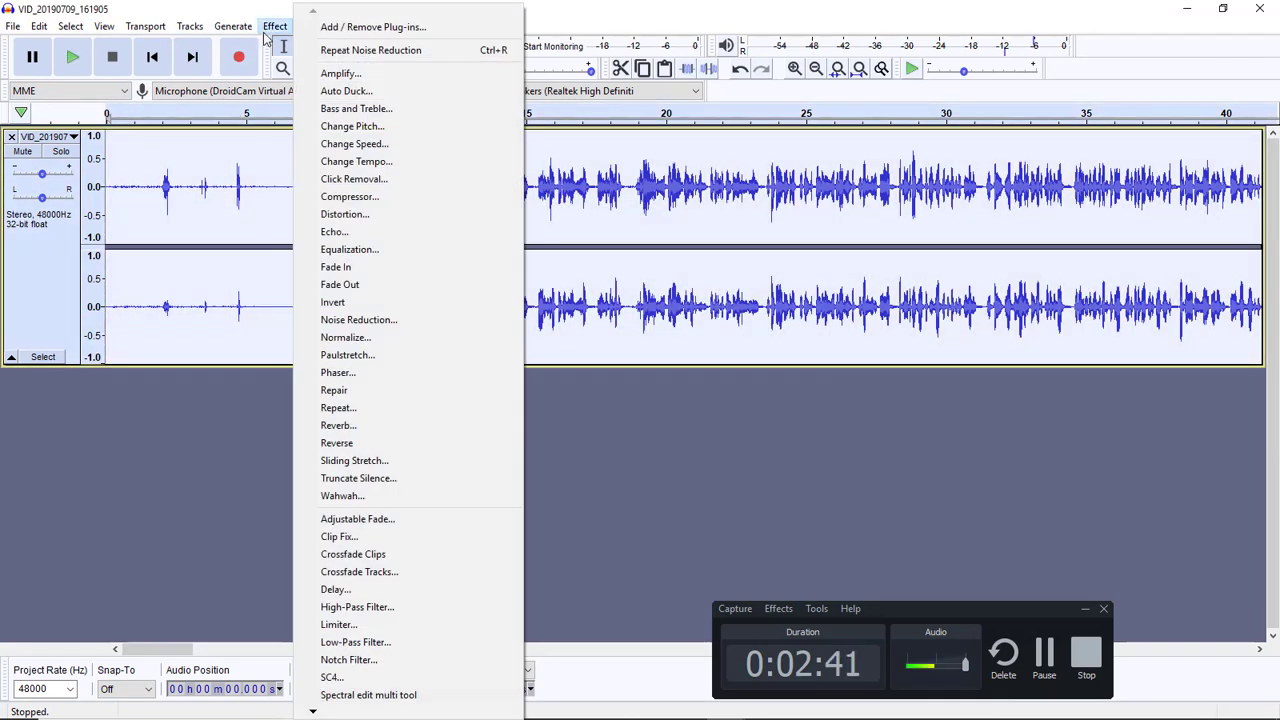
left_click(360, 49)
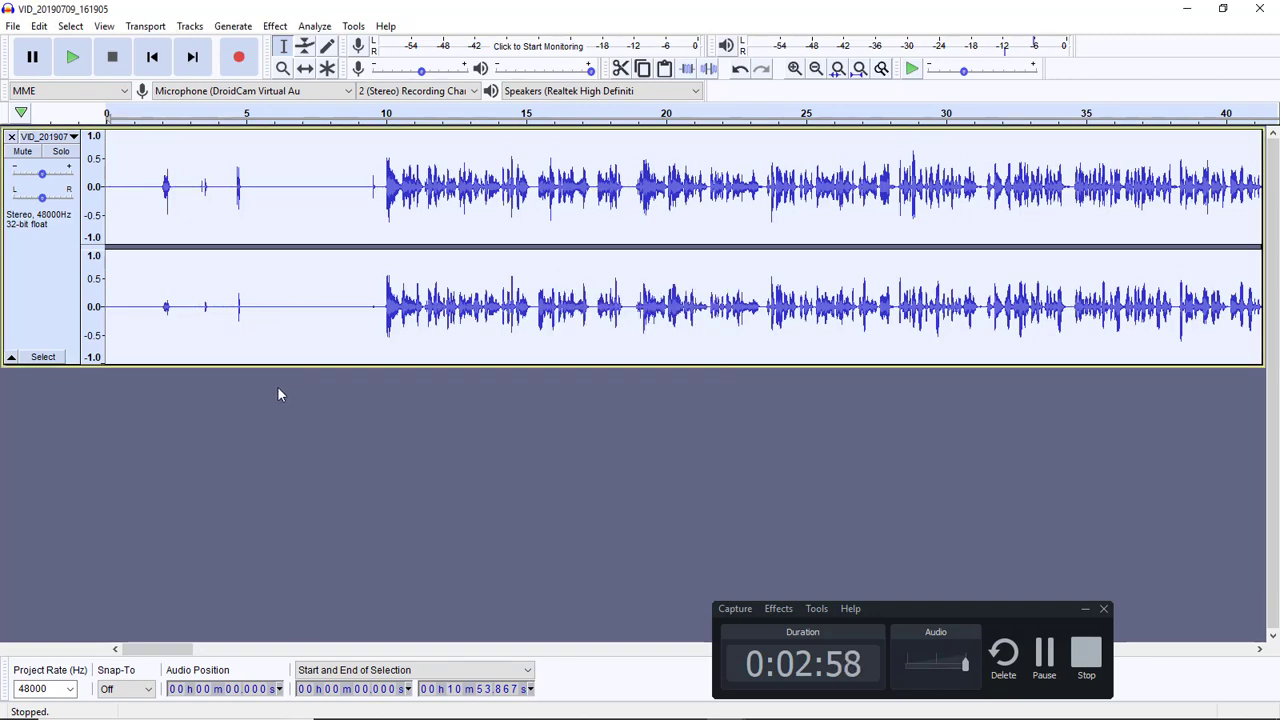
- Play the twice noise-reduced recording, zoom out to fit the whole track, then stop
scroll(272, 242, "up", 3)
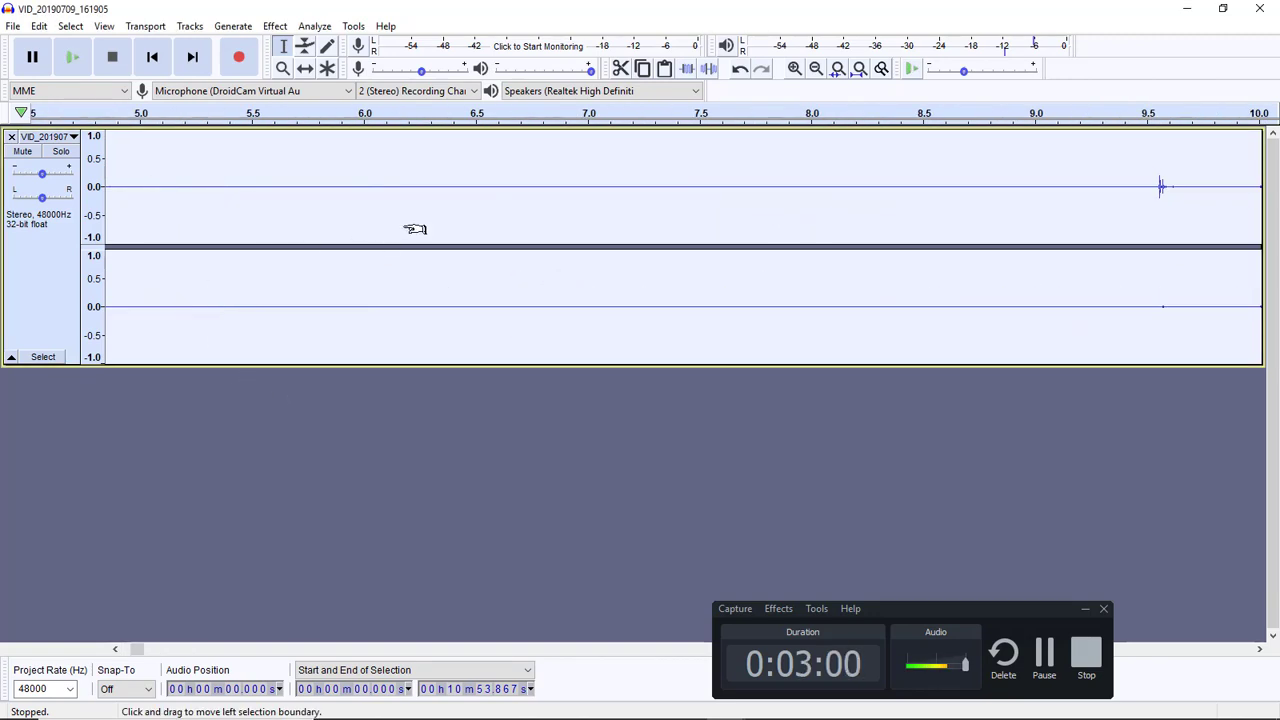
scroll(437, 190, "down", 2)
left_click(378, 415)
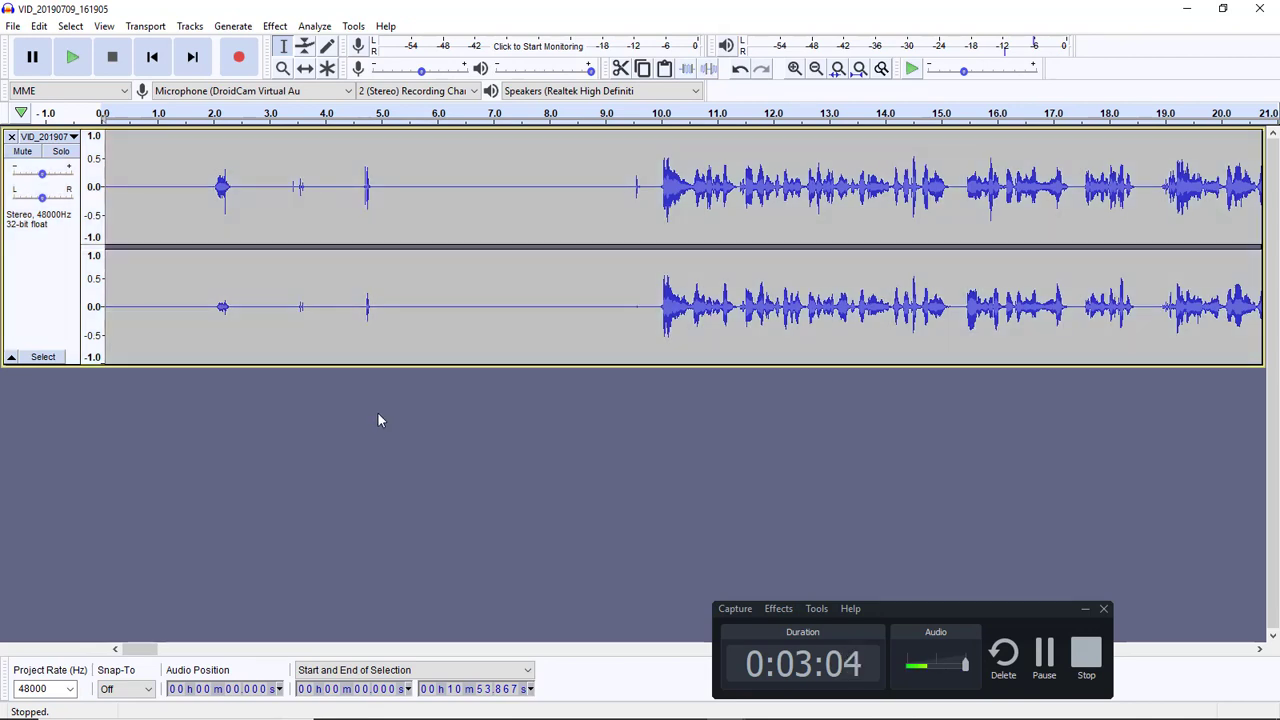
key("space")
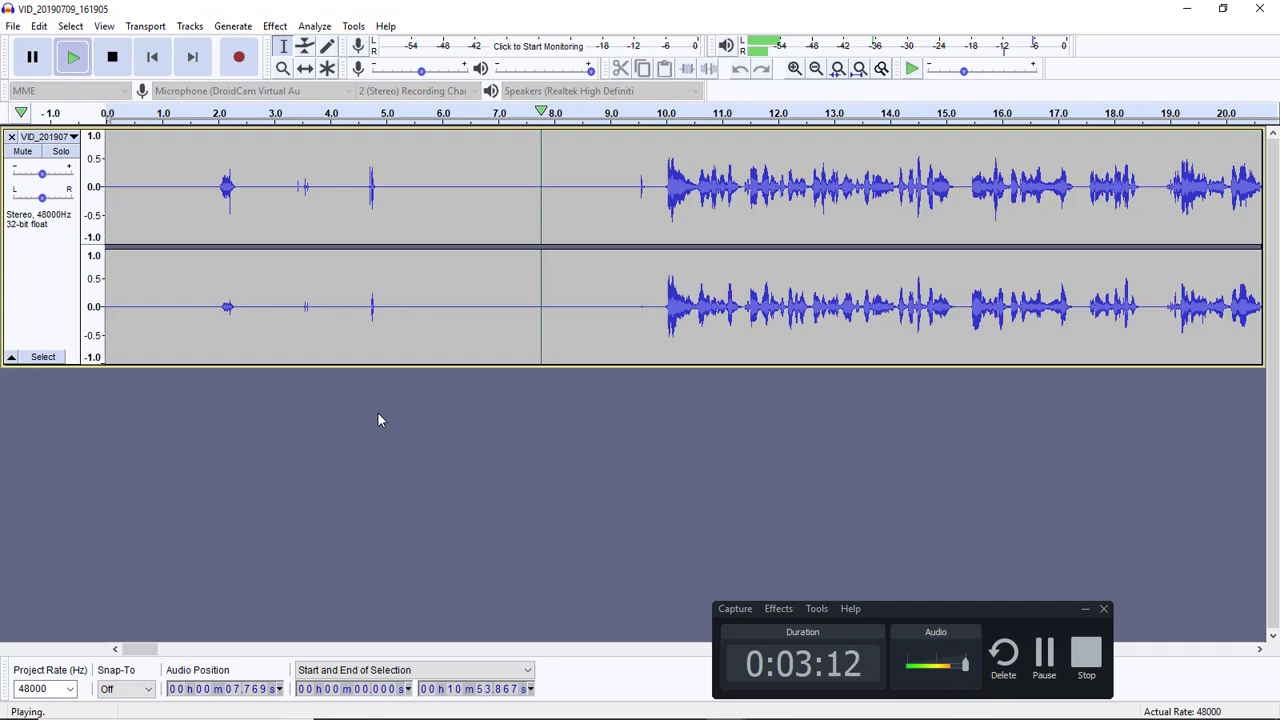
key("ctrl+3")
key("ctrl+3")
key("ctrl+3")
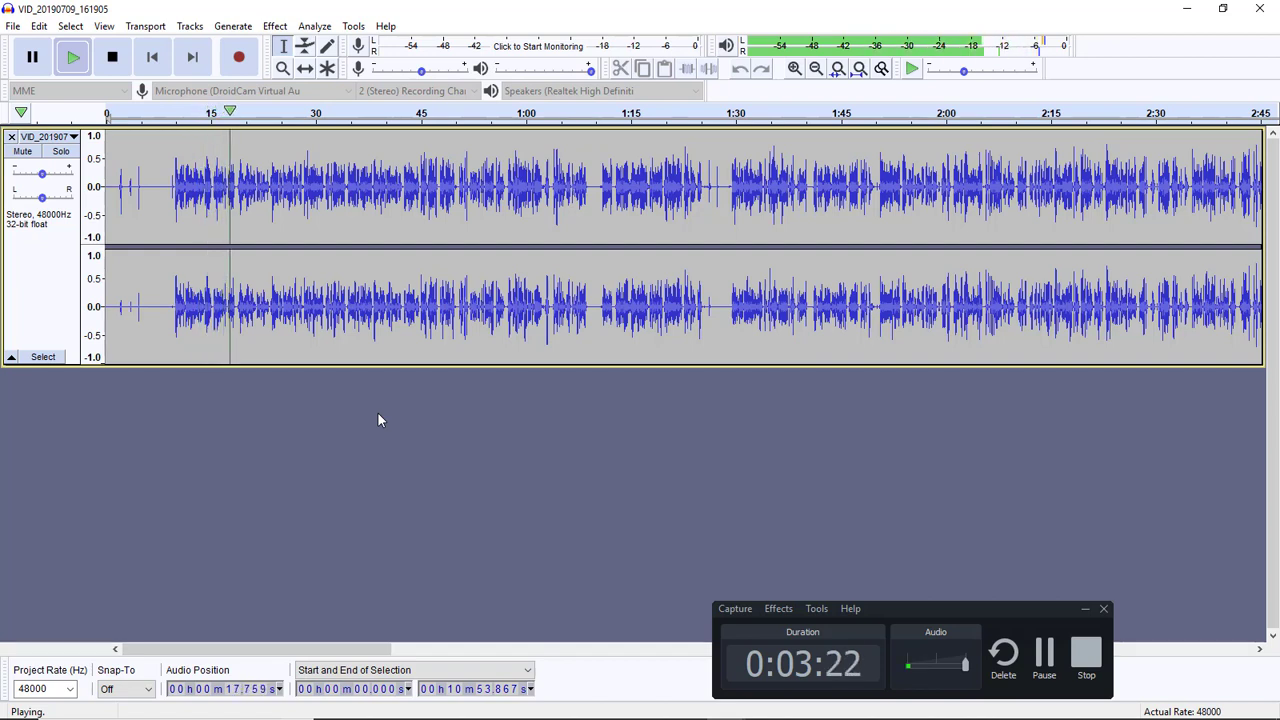
key("space")
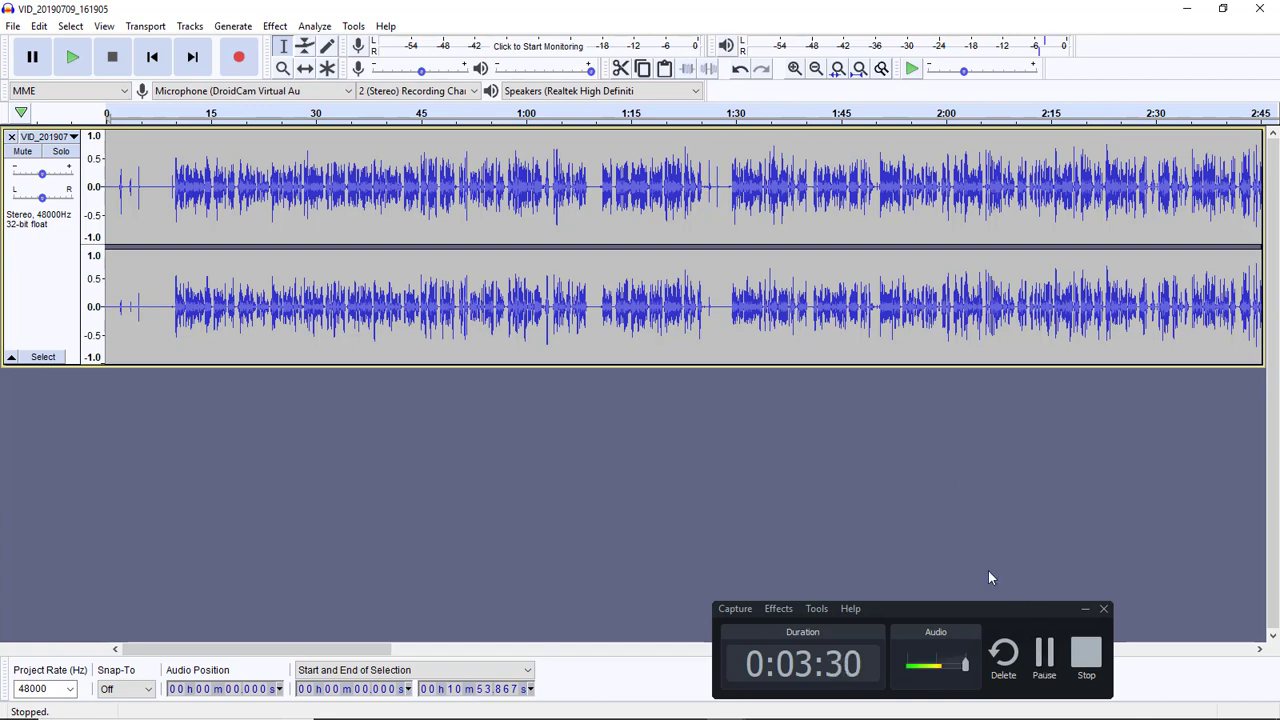
- Click the stereo track to select it
left_click(904, 457)
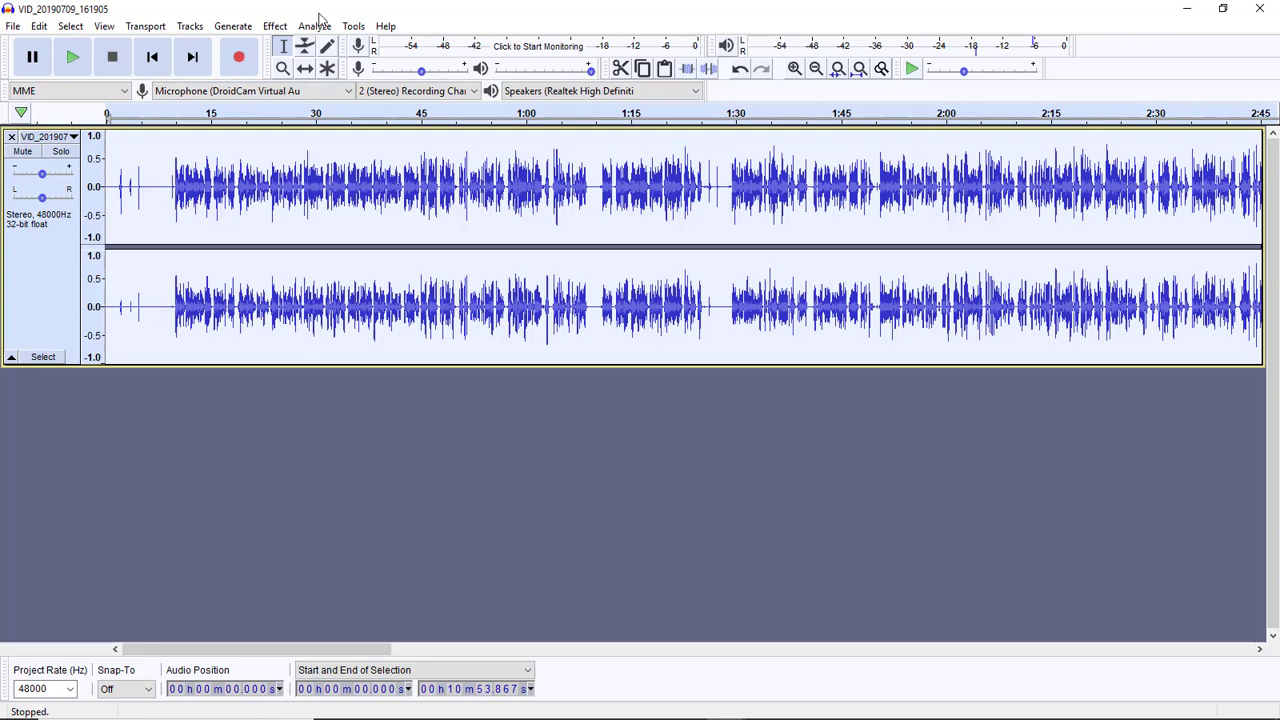
- Amplify the entire recording by 1.667 dB, previewing before applying
key("ctrl+a")
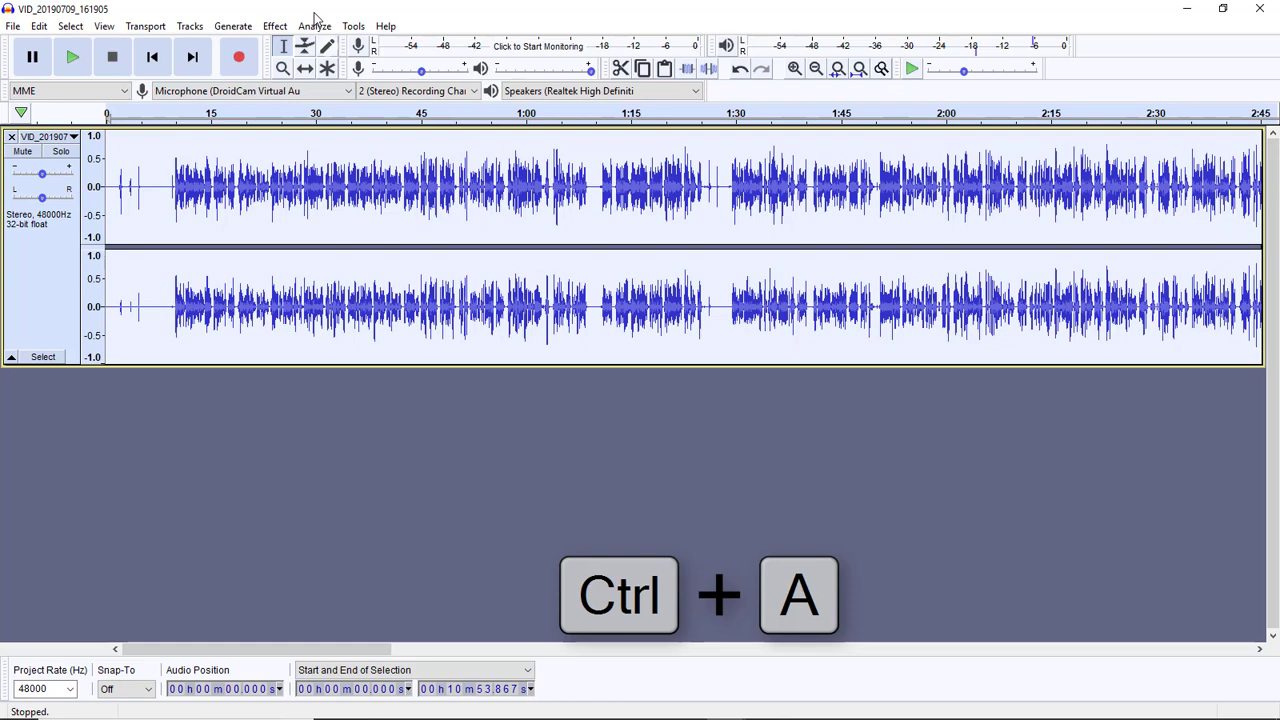
left_click(277, 28)
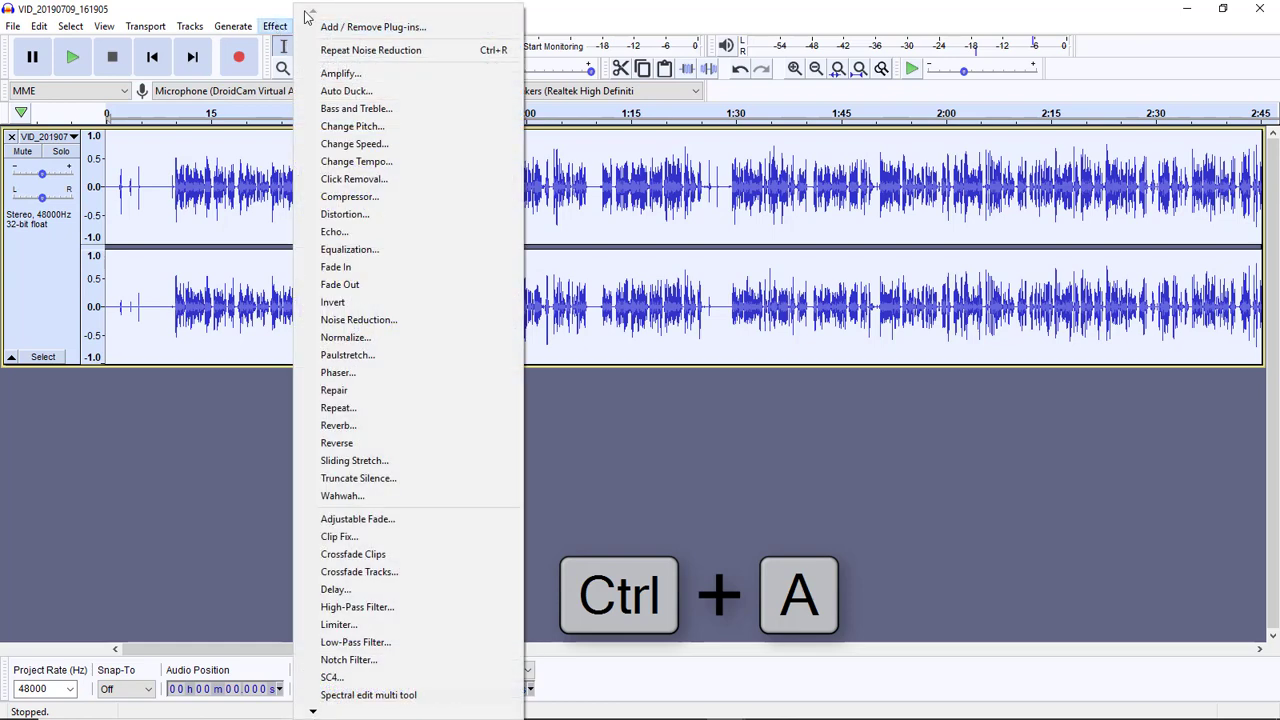
left_click(338, 73)
type("1.7")
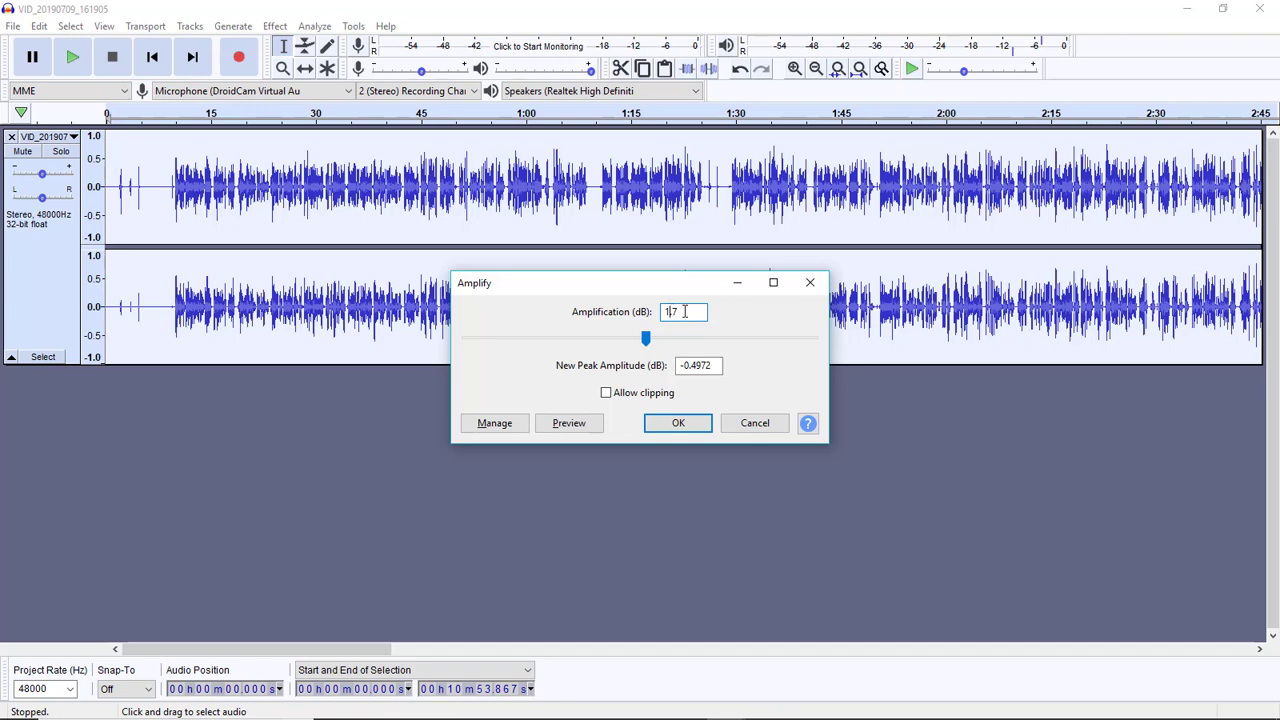
type("6")
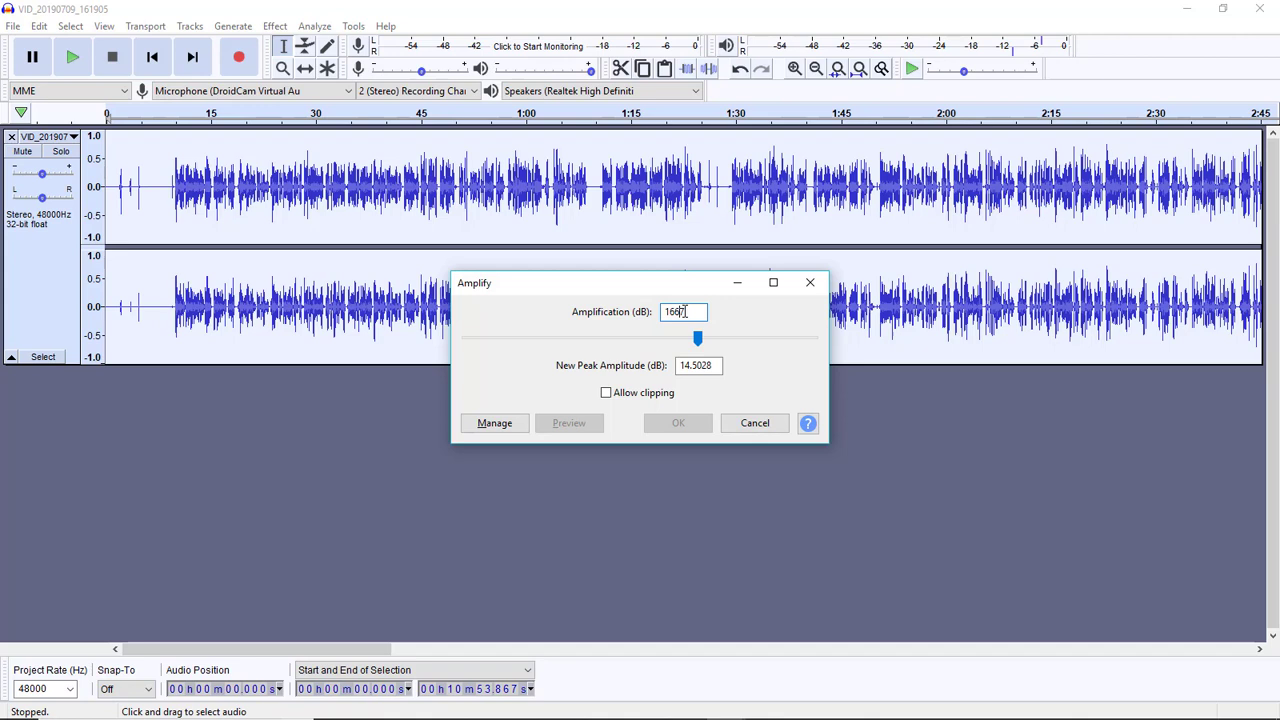
key("BackSpace")
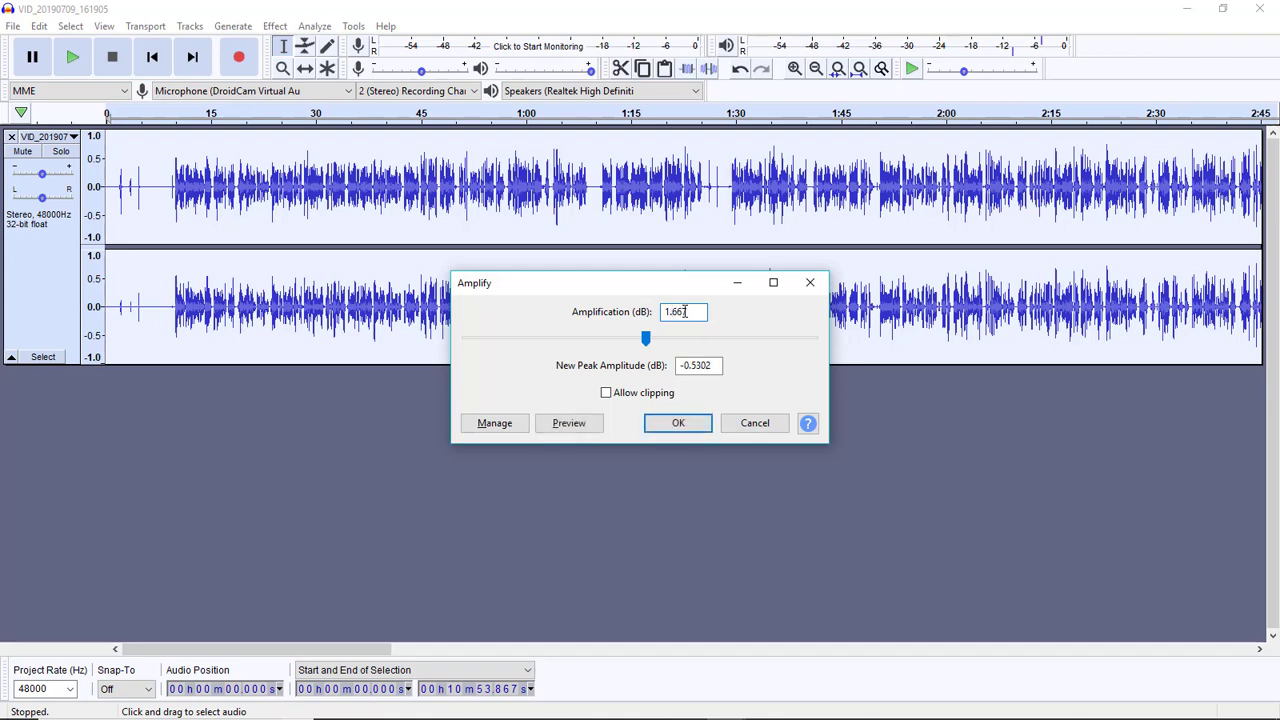
left_click(551, 427)
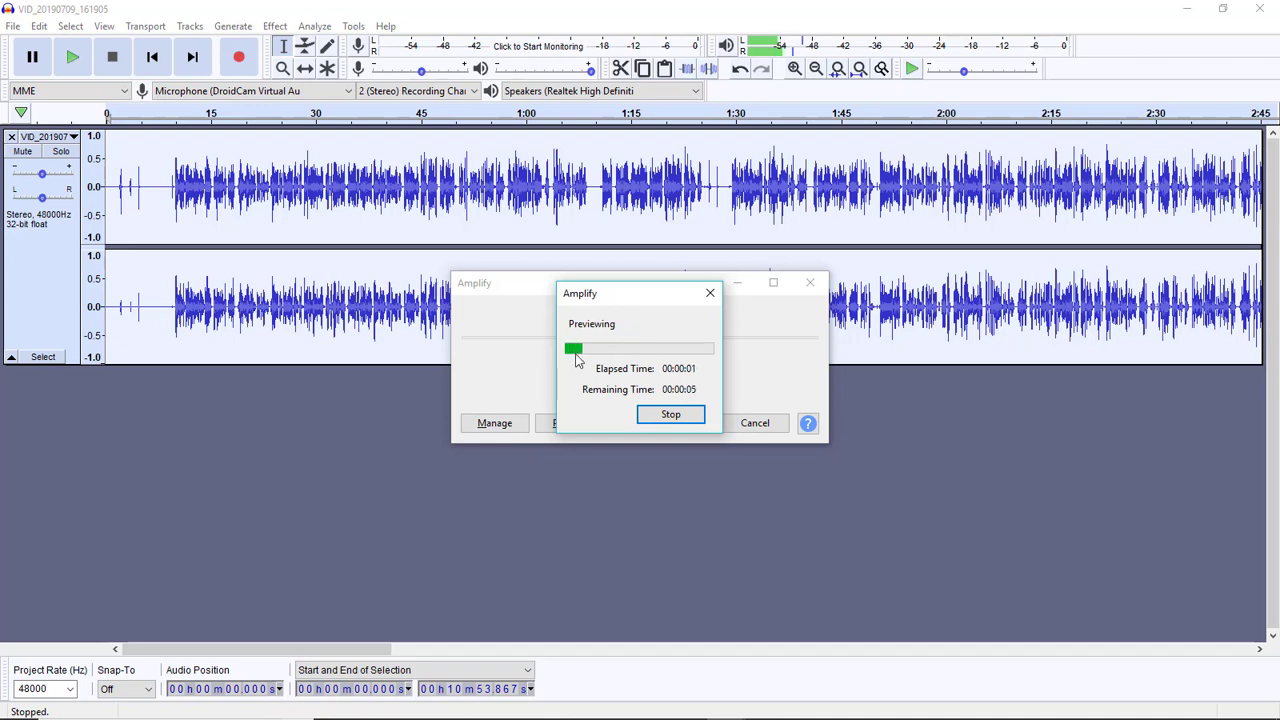
left_click(712, 296)
left_click(684, 428)
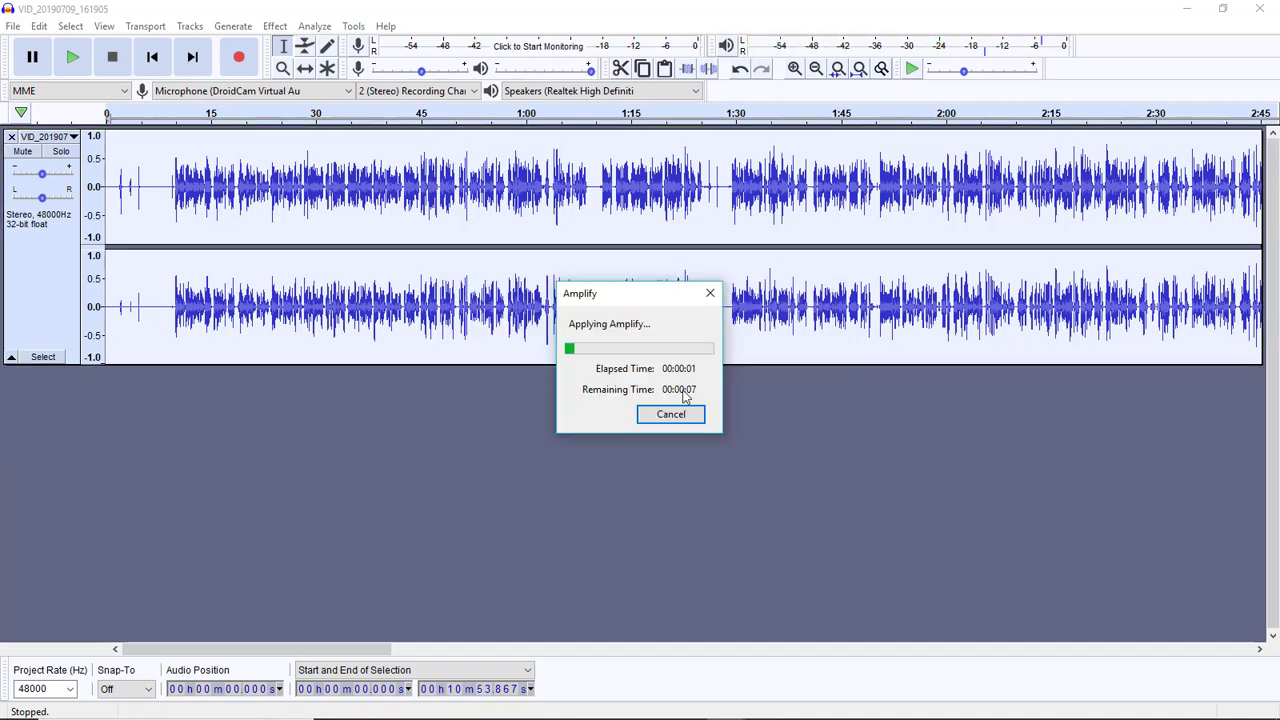
left_click_drag(640, 307, 605, 320)
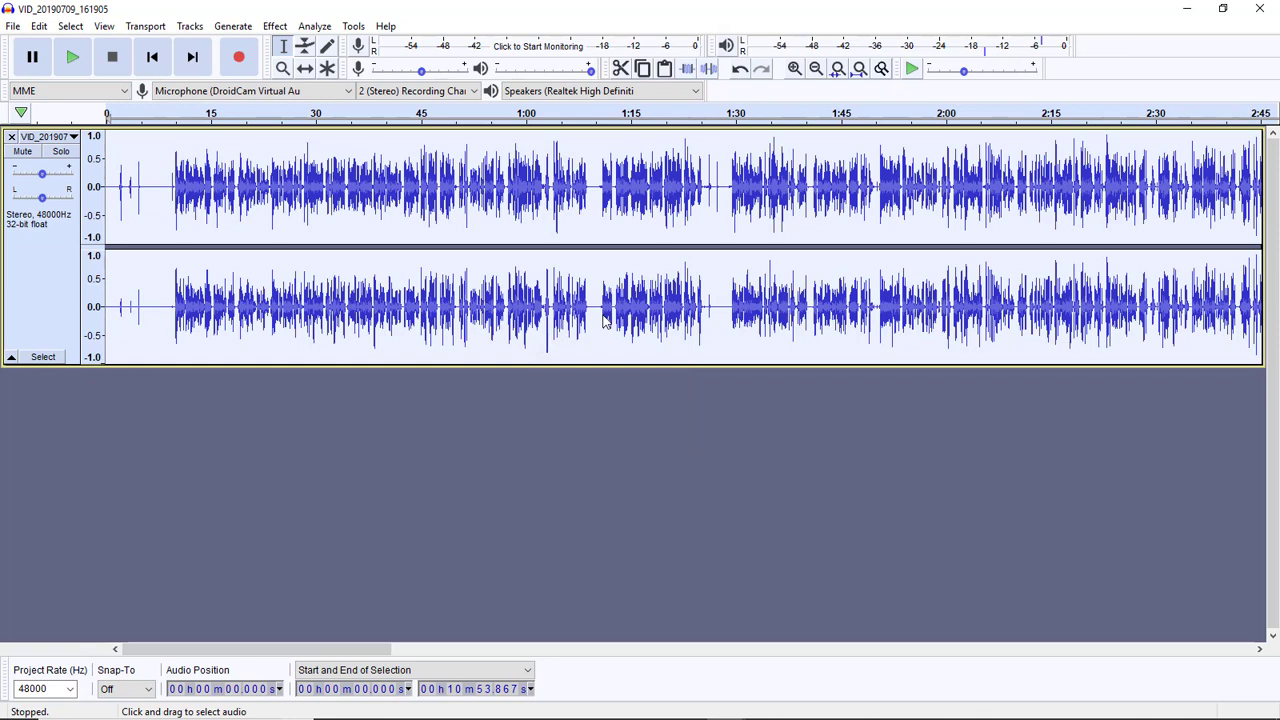
- Select all audio and apply the Compressor with threshold -15 dB at 2:1 ratio
left_click(526, 393)
key("ctrl+a")
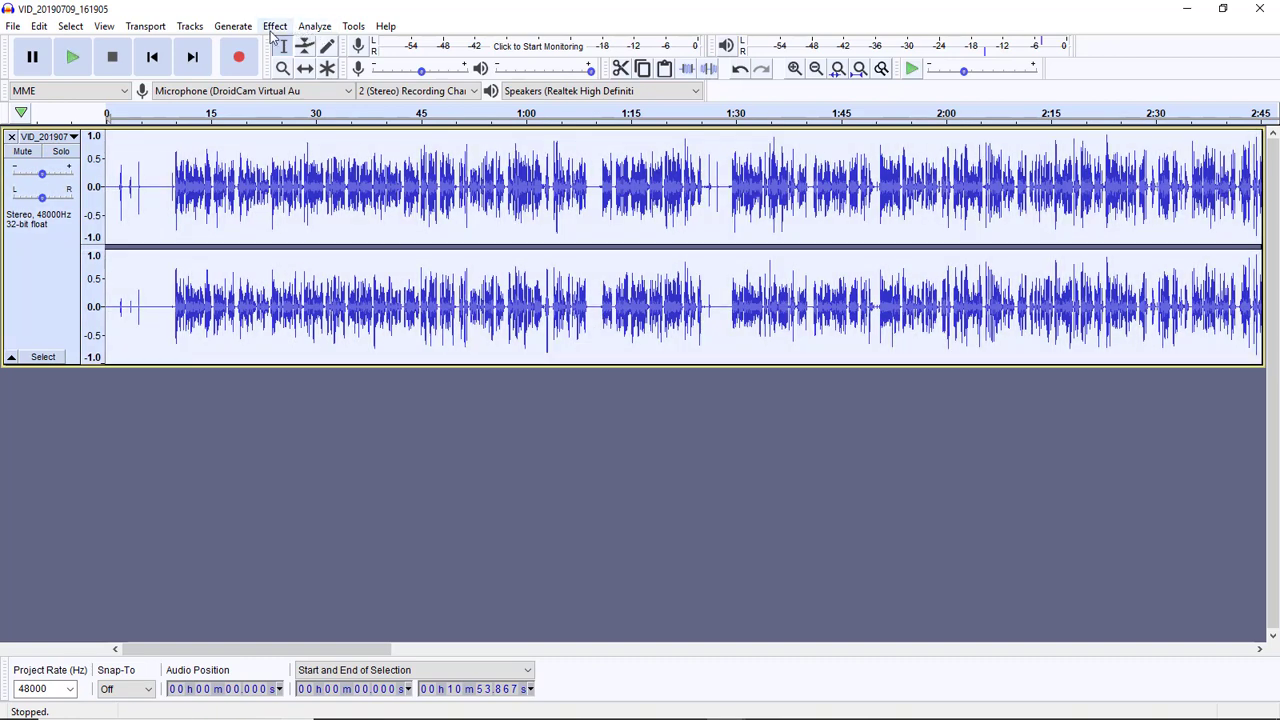
left_click(276, 28)
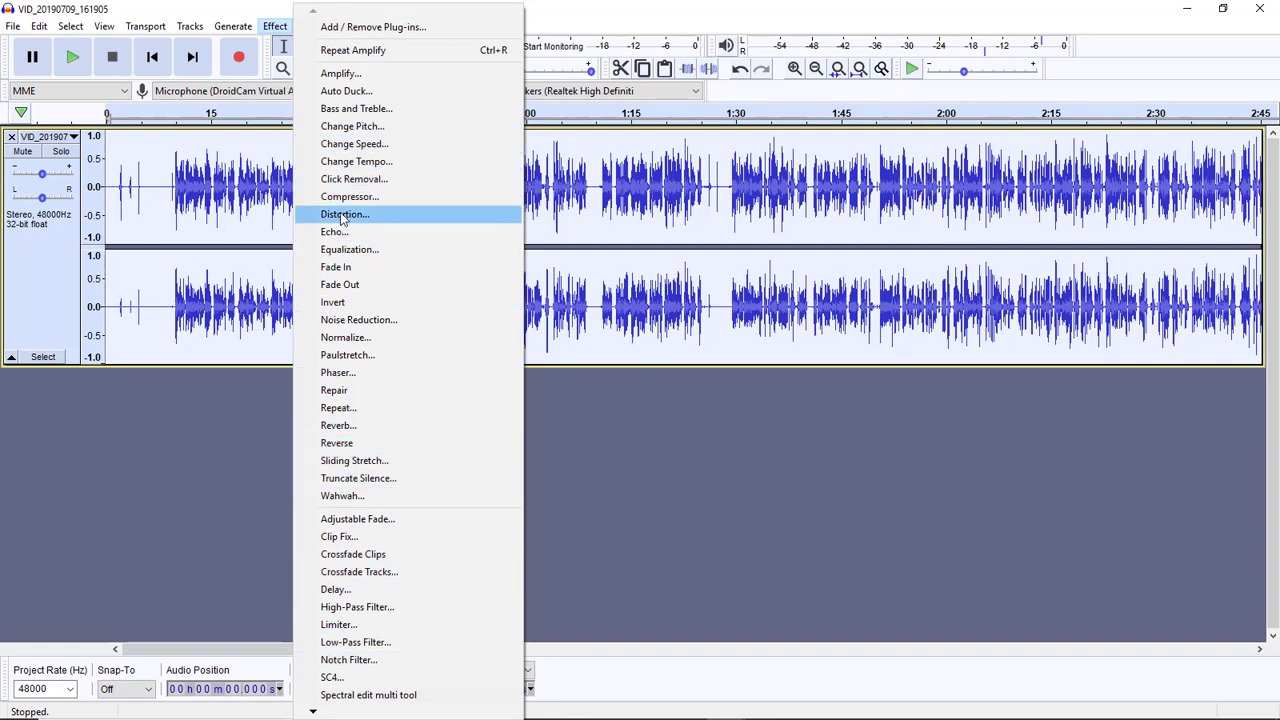
left_click(312, 196)
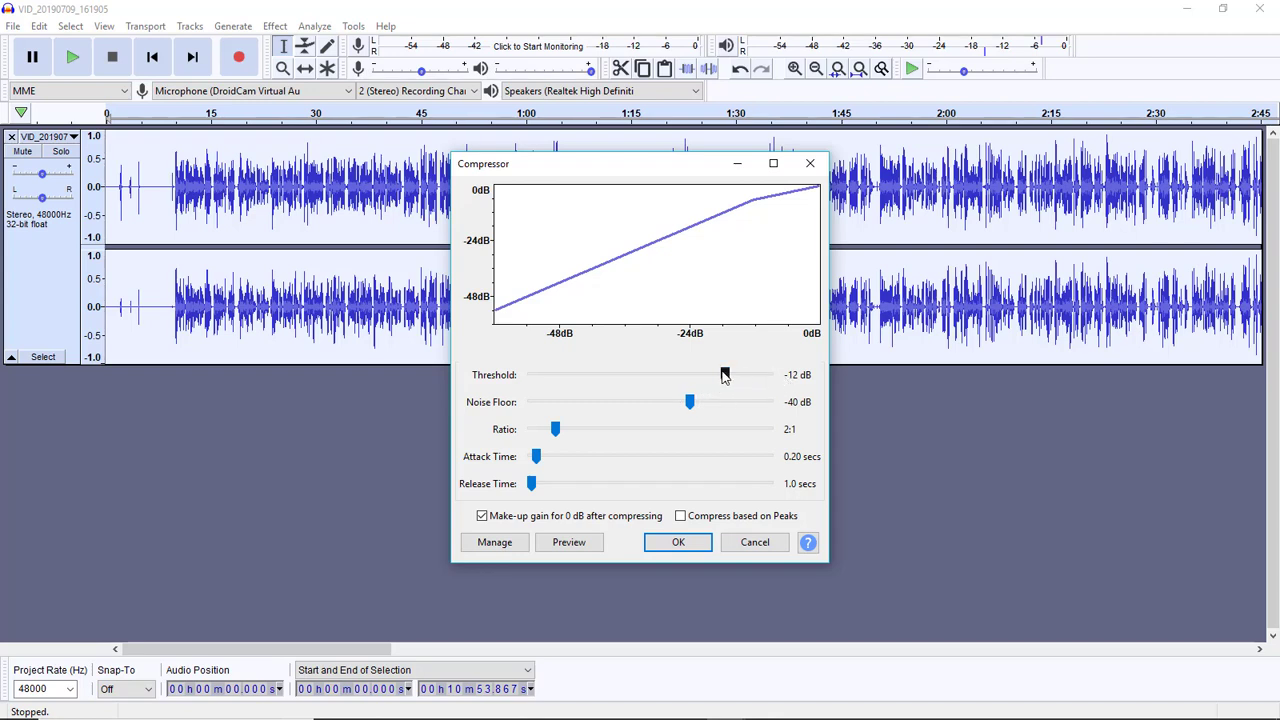
left_click_drag(724, 375, 712, 376)
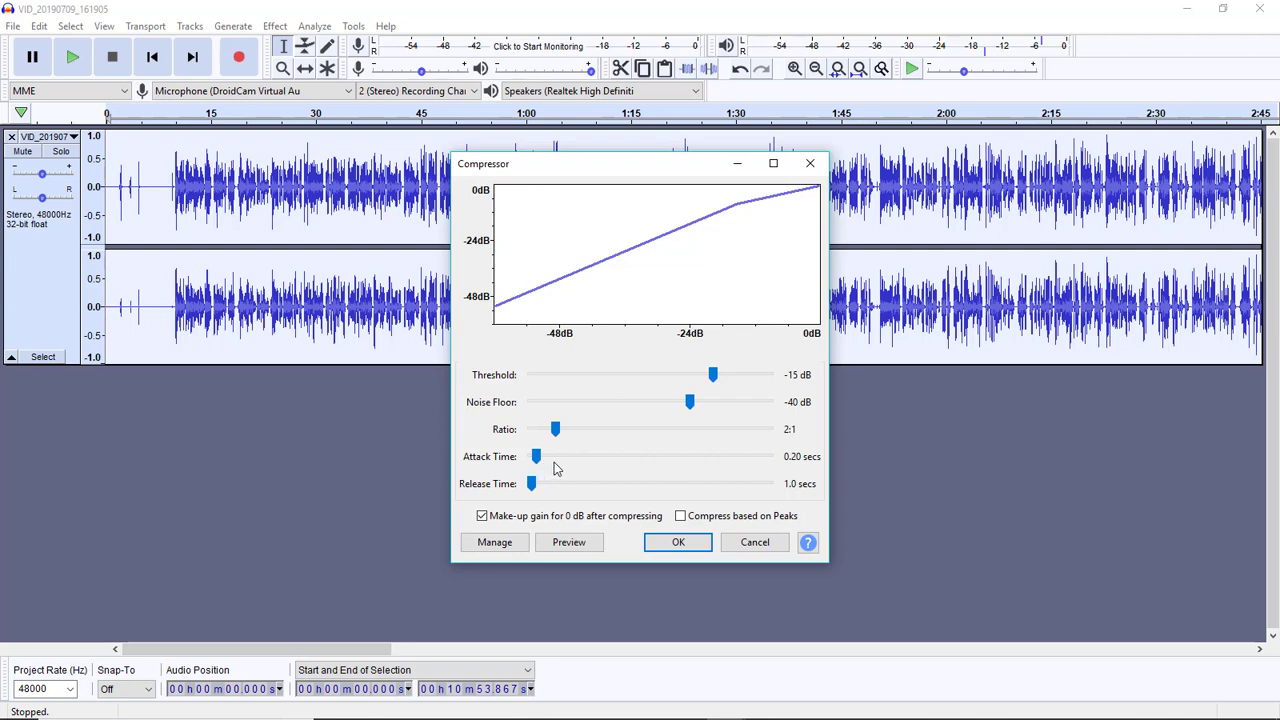
left_click(679, 542)
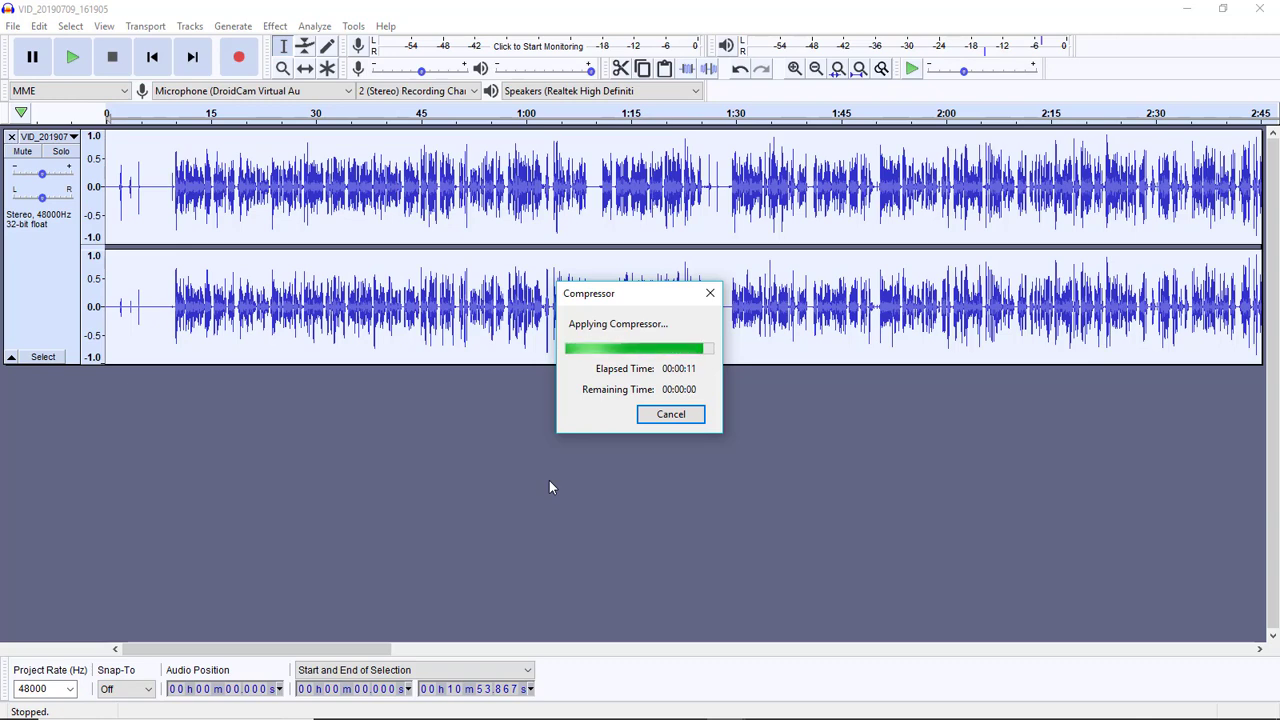
- Preview the compressed audio, then select the whole recording and apply the pending compression effect
key("space")
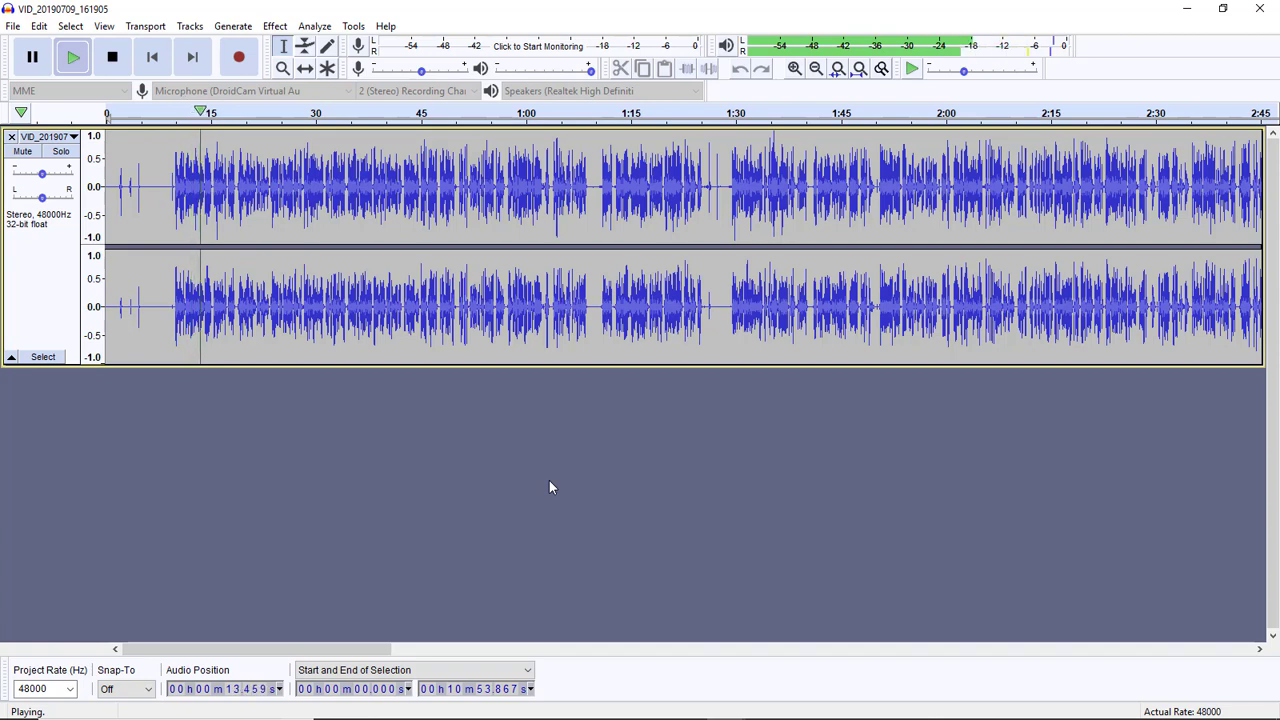
key("space")
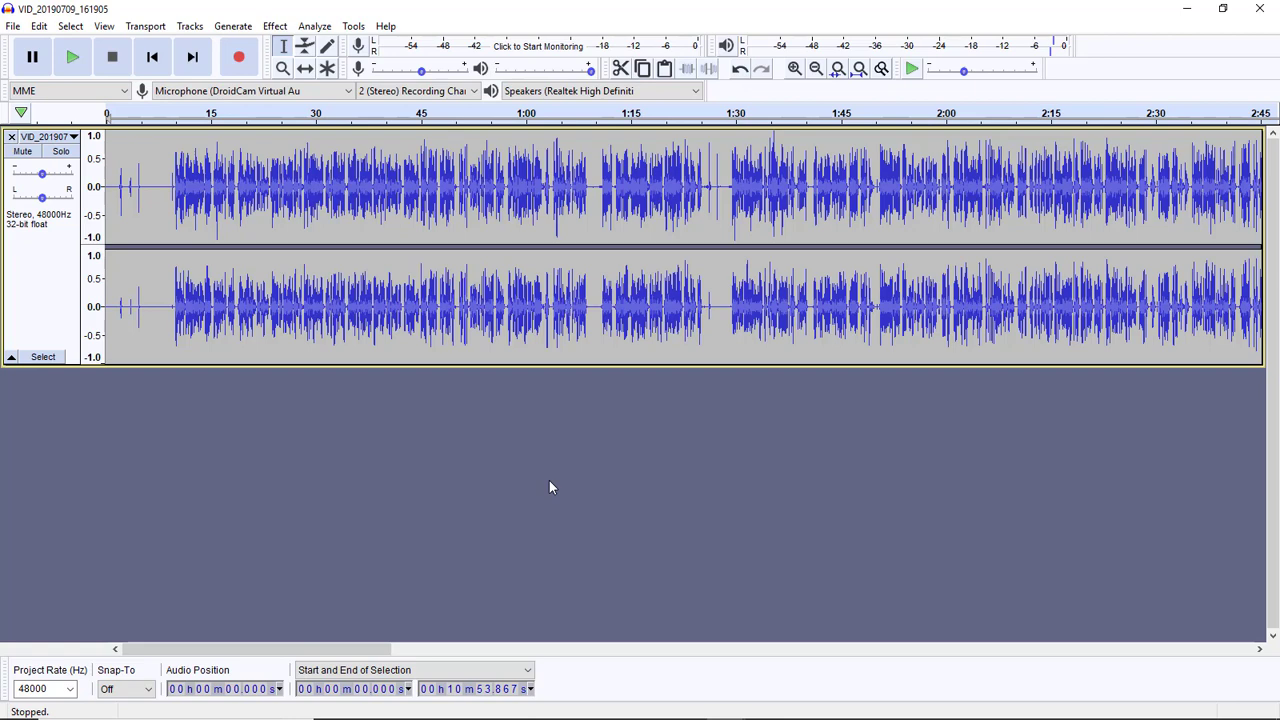
key("ctrl+a")
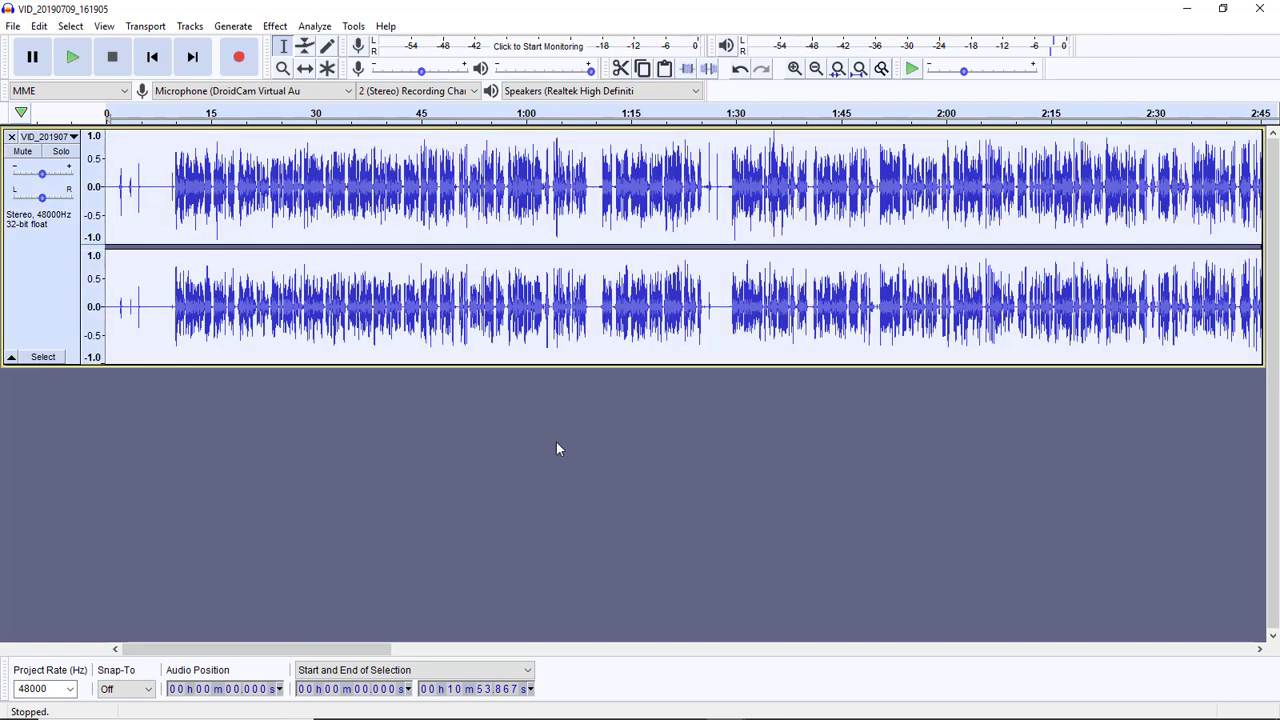
key("ctrl+r")
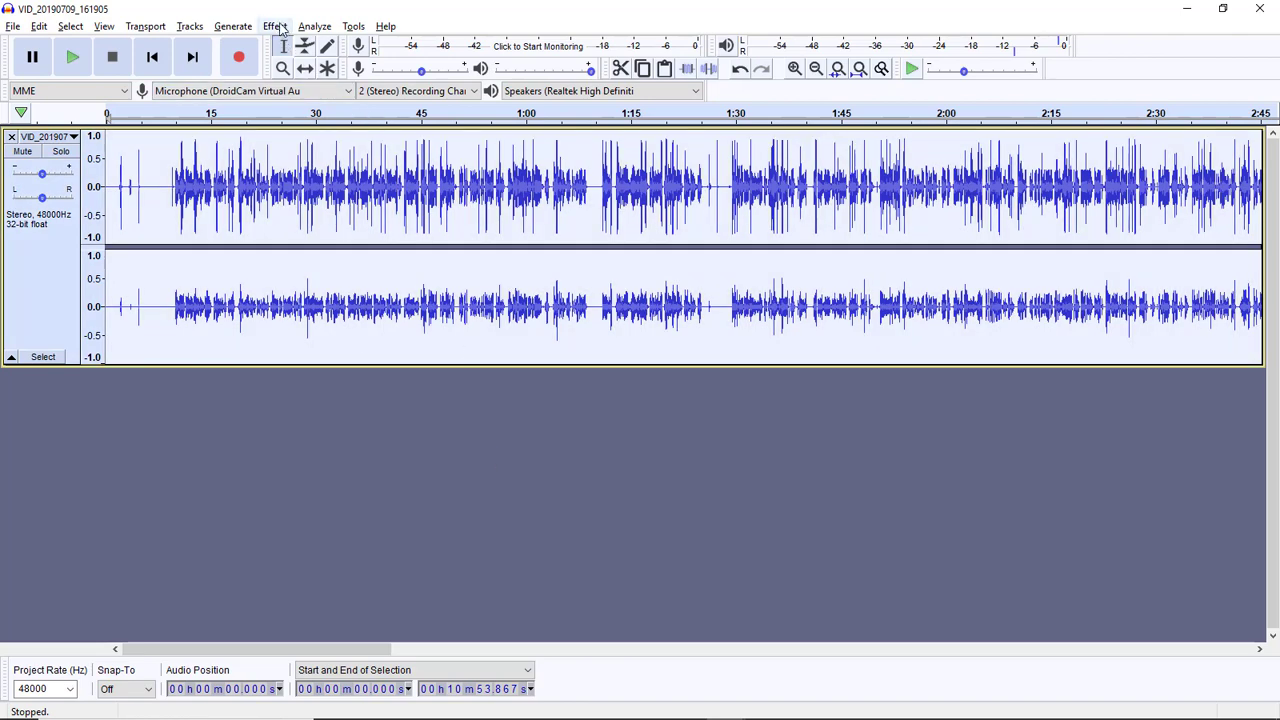
- Run High-Pass Filter on the full selection at 1000 Hz frequency with 6 dB per octave roll-off
left_click(276, 26)
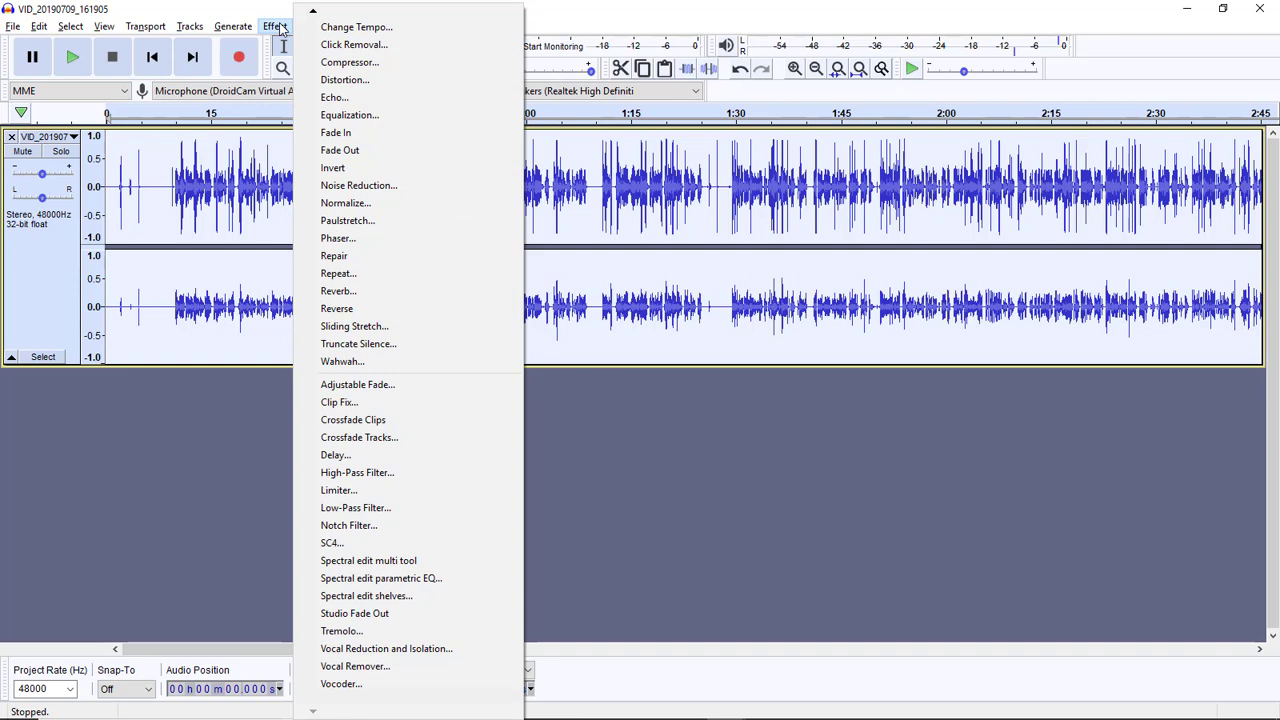
key("ctrl+a")
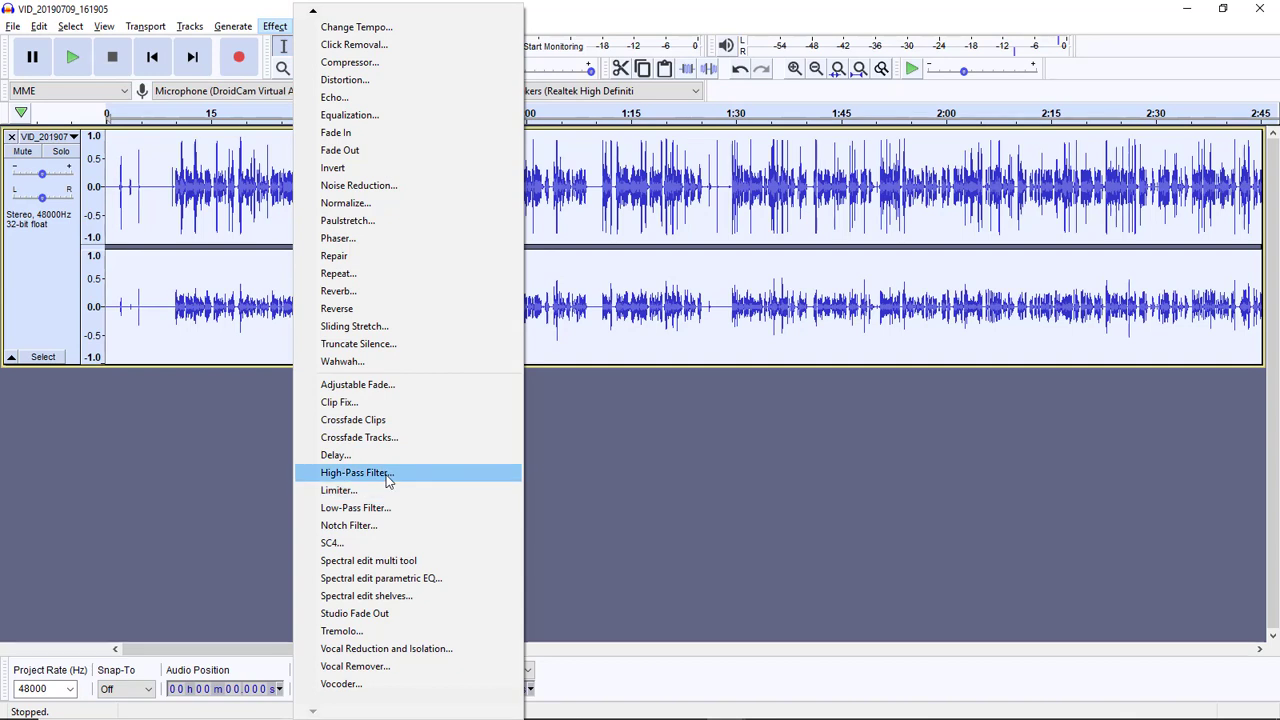
left_click(388, 479)
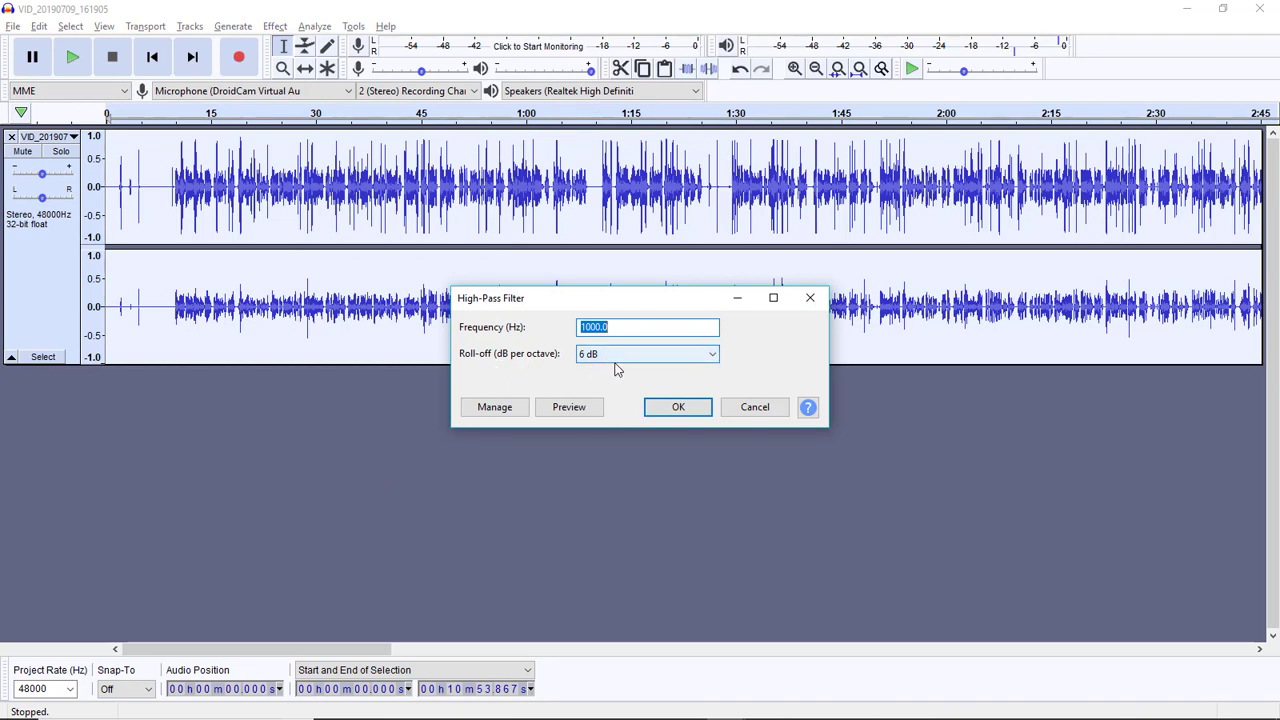
left_click(674, 412)
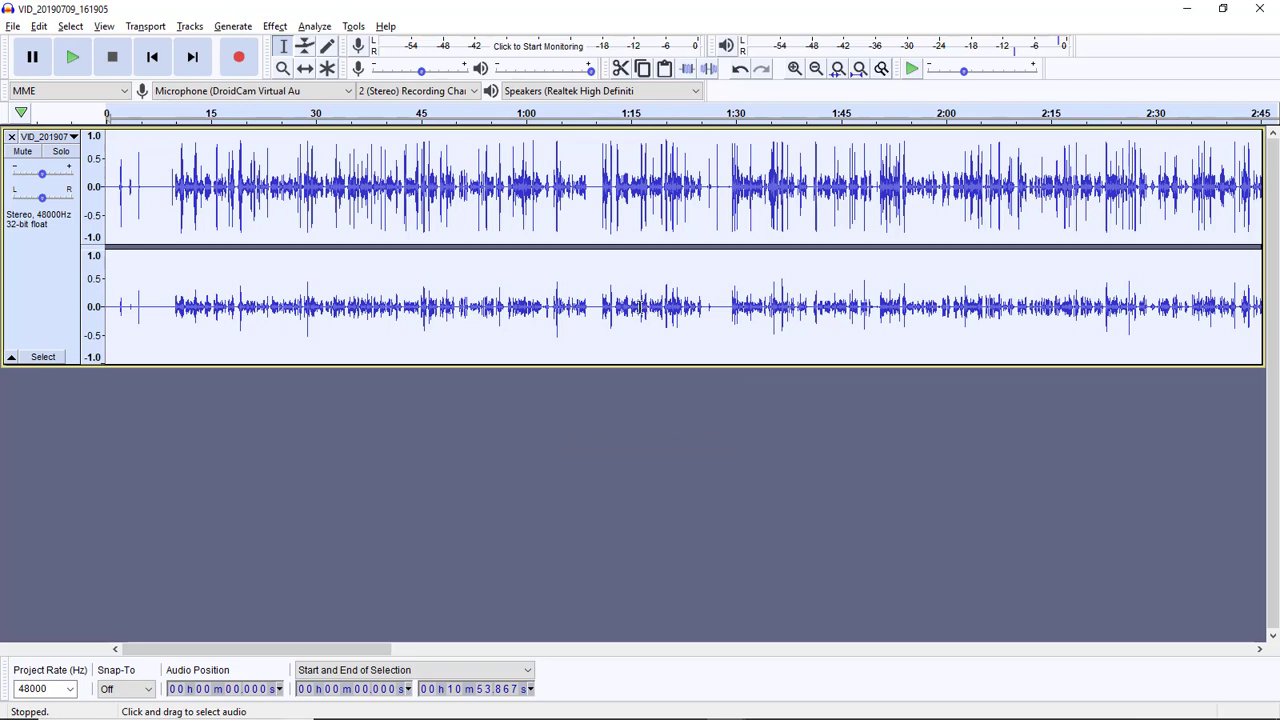
- Quick-Play the filtered audio from about 9 s, stop it, and reselect the whole recording
left_click(170, 108)
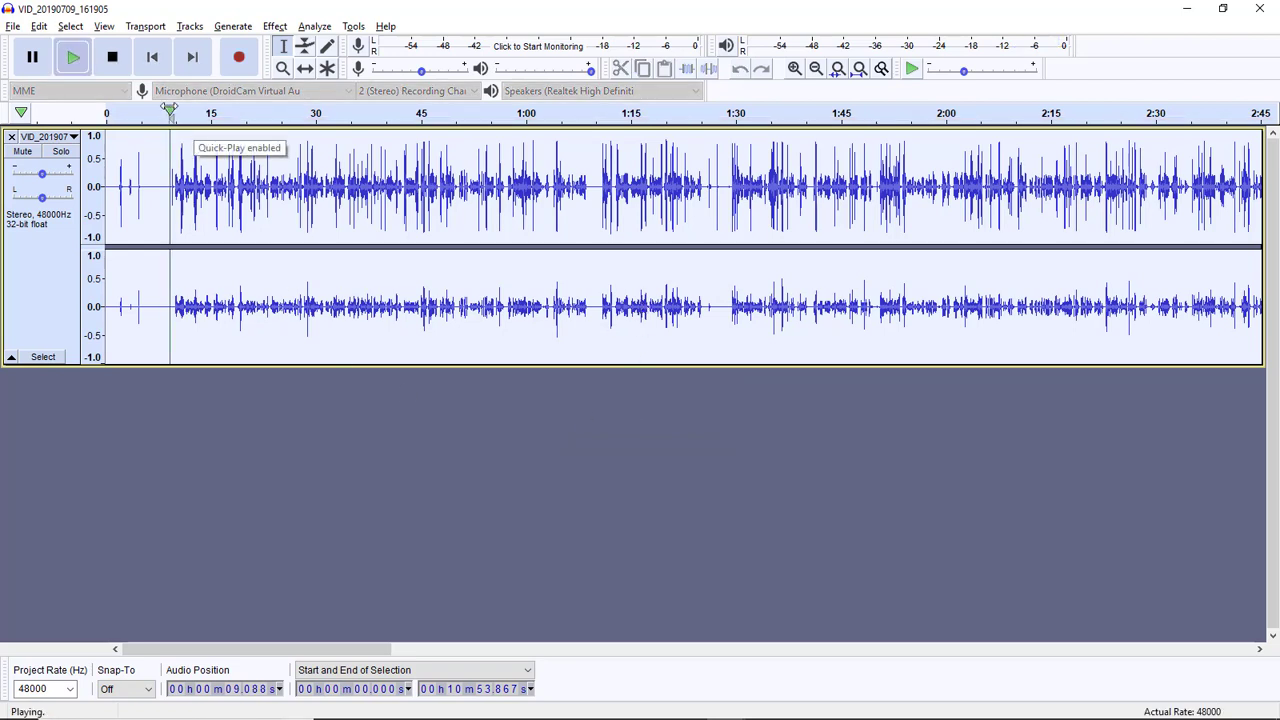
left_click(170, 108)
left_click(168, 110)
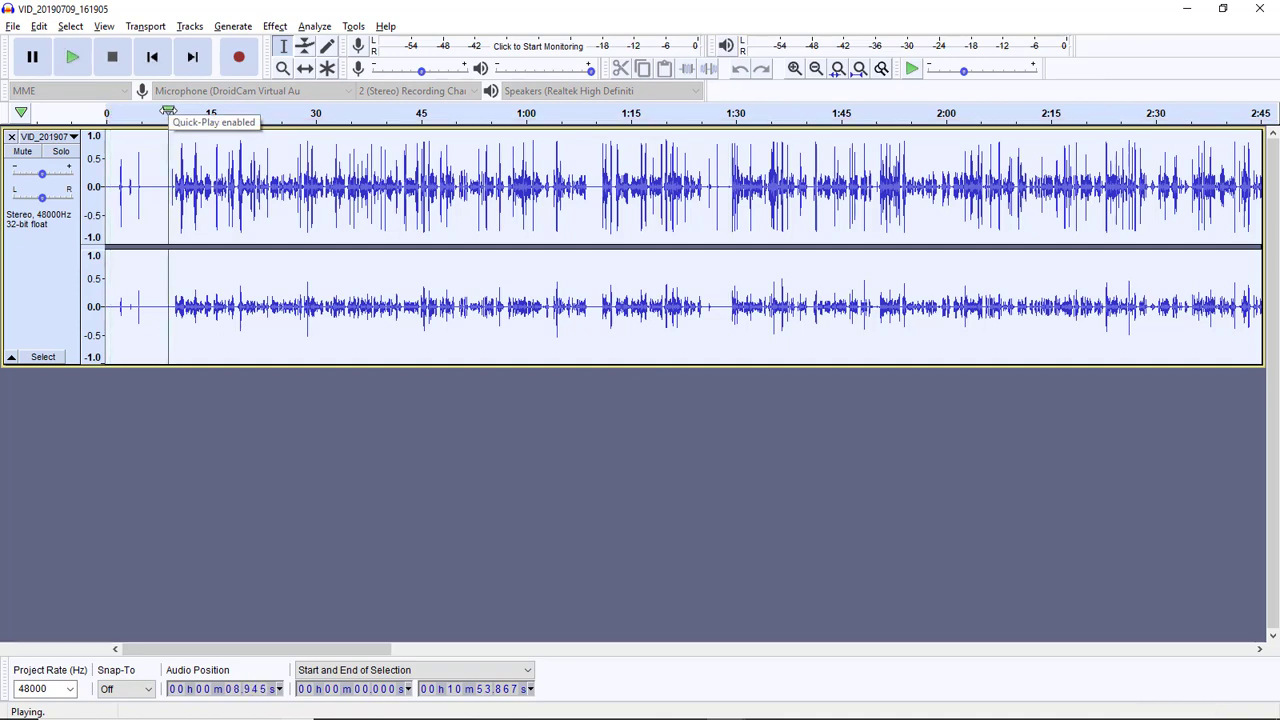
left_click(169, 110)
left_click(170, 111)
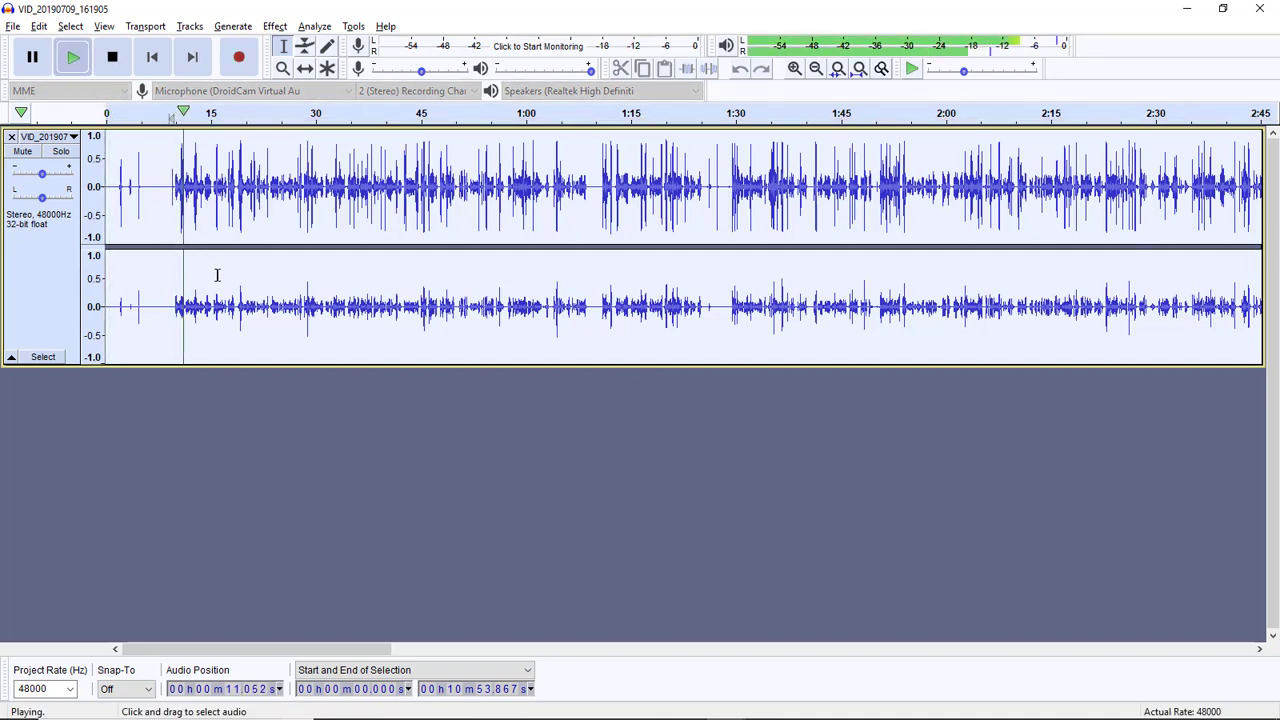
left_click(339, 437)
key("space")
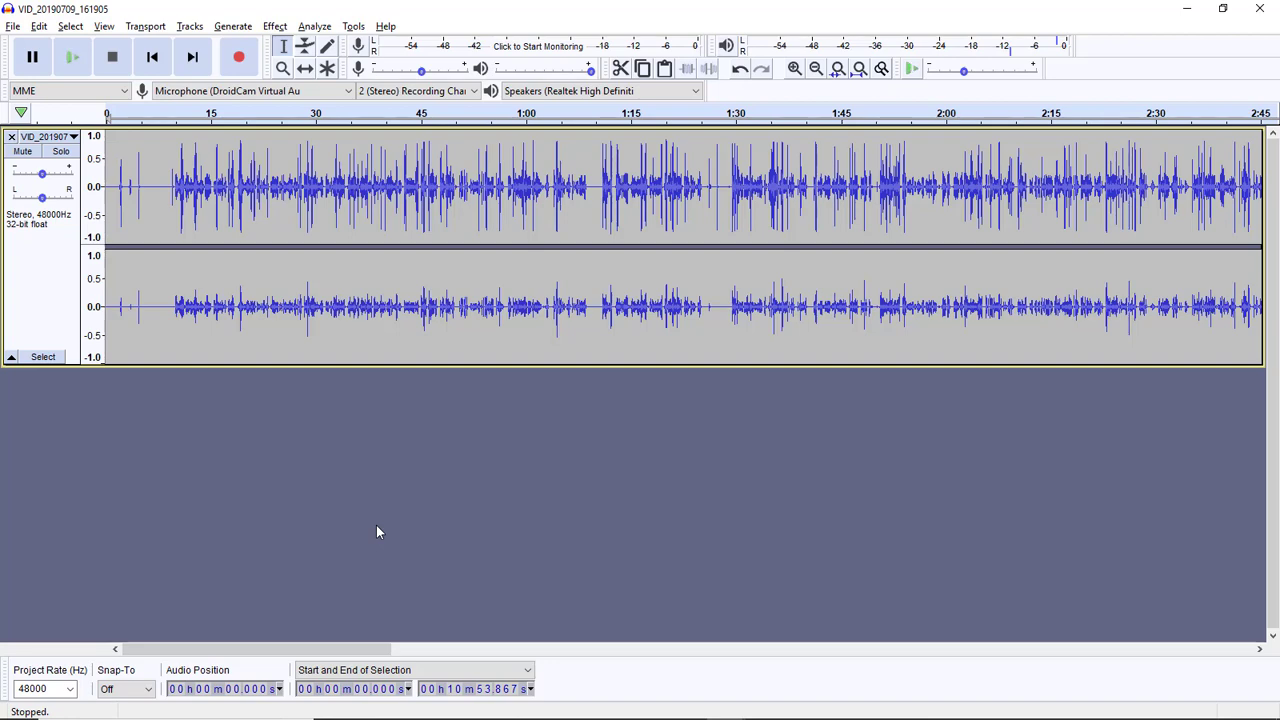
key("ctrl+a")
left_click(273, 27)
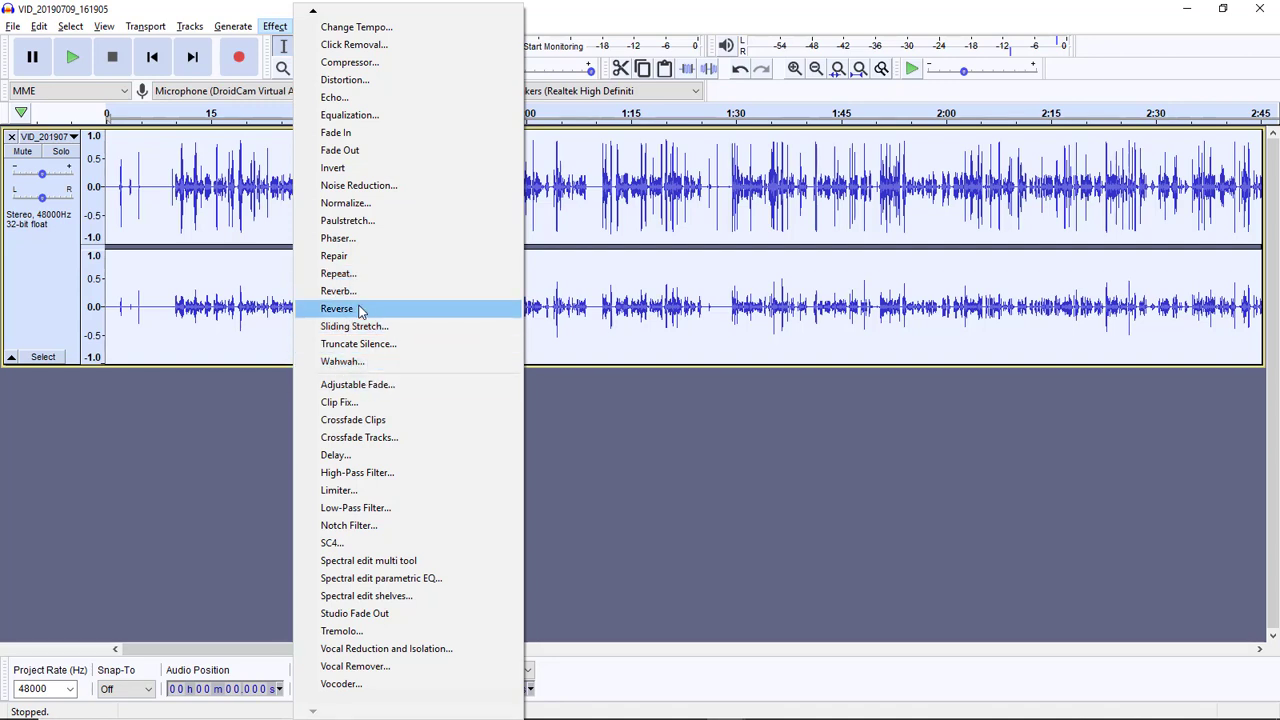
- Apply Equalization with the Bass Boost preset curve across the whole recording
left_click(364, 117)
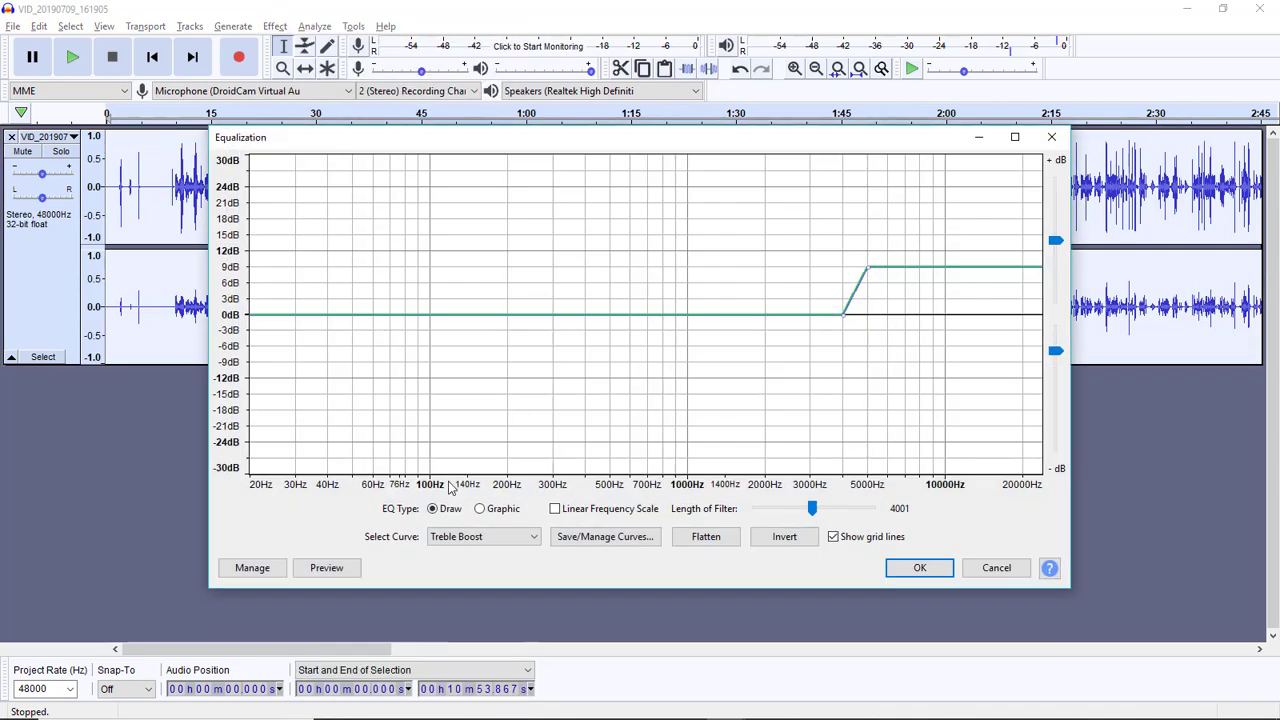
left_click(461, 540)
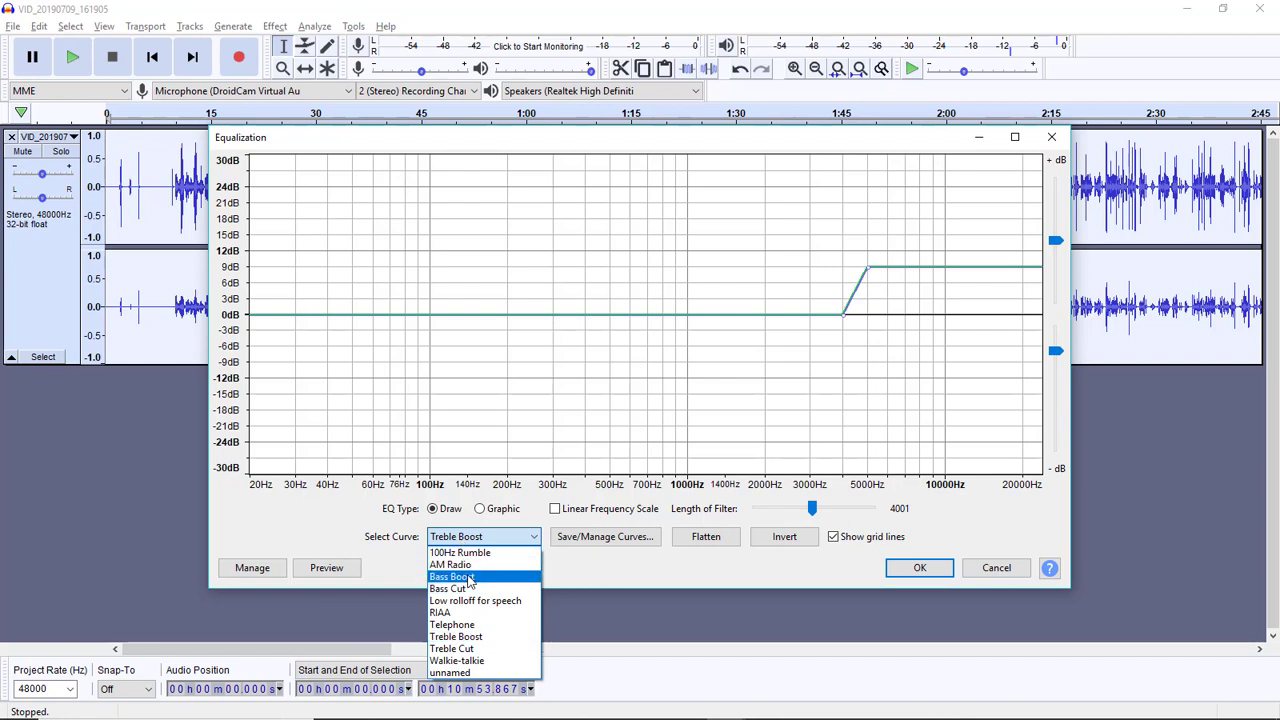
left_click(469, 578)
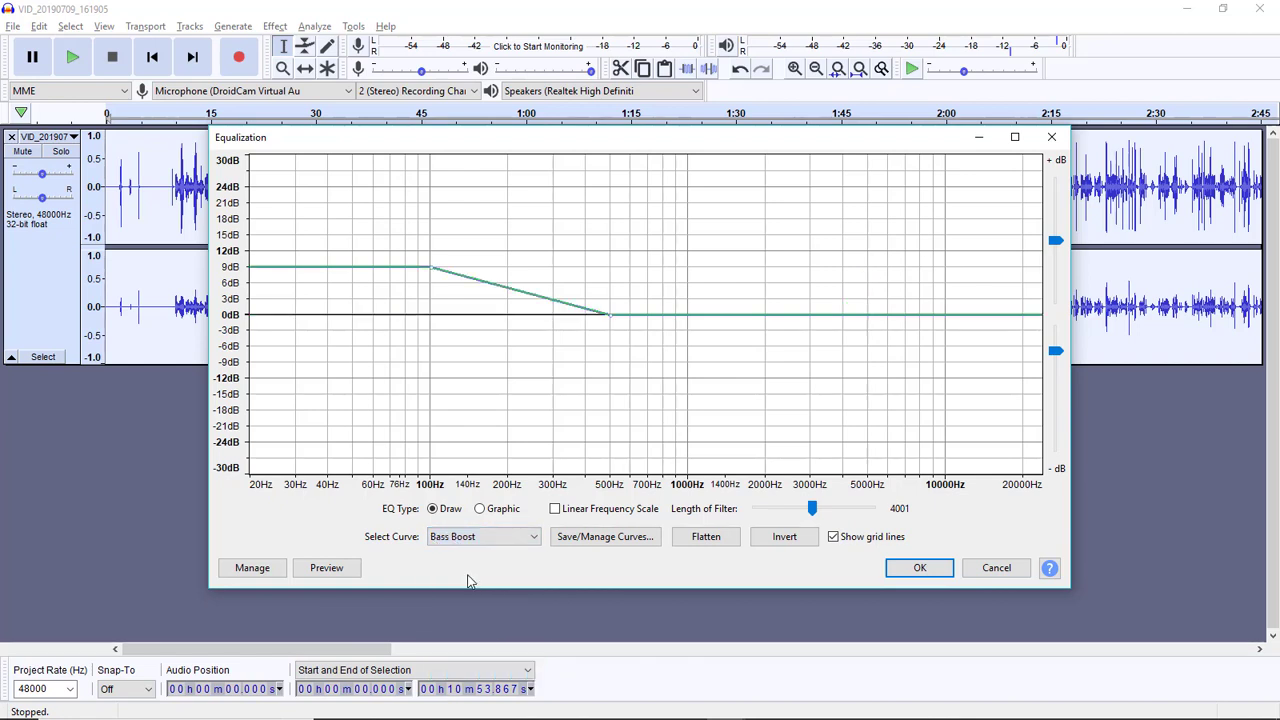
left_click(919, 568)
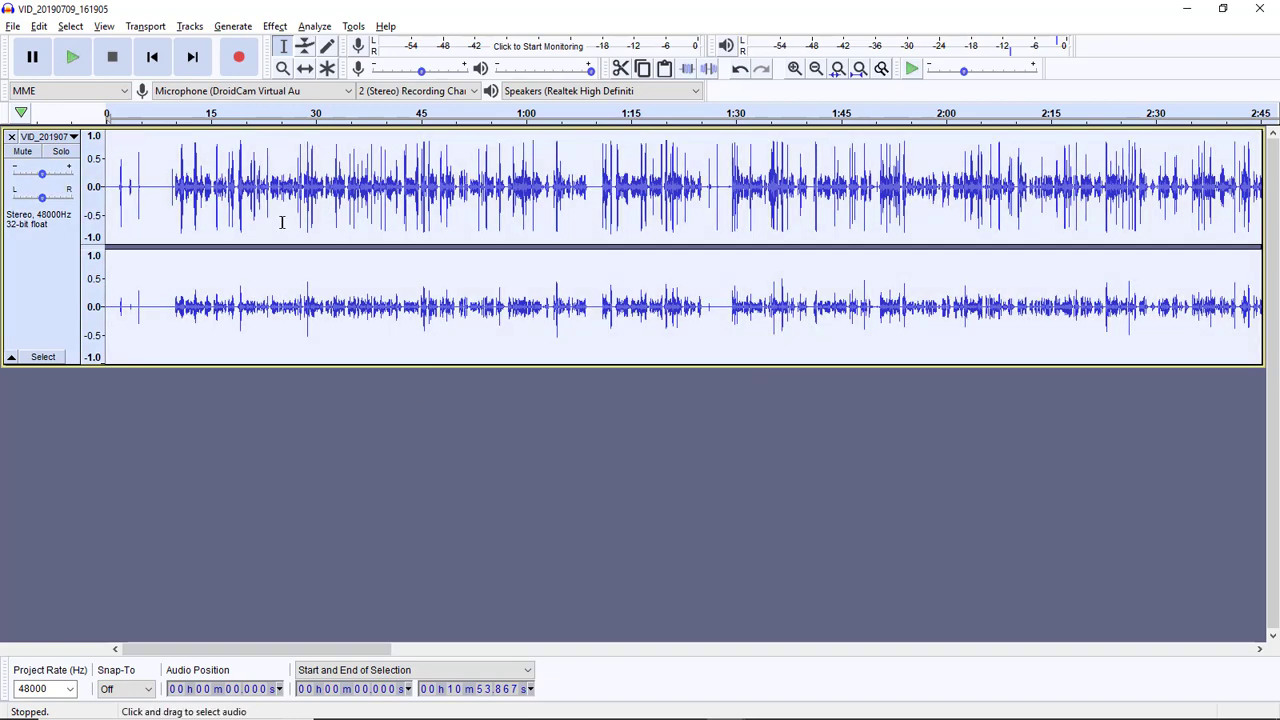
- Apply the Treble Boost equalization curve, then play back from about 12 s to check it
left_click(272, 26)
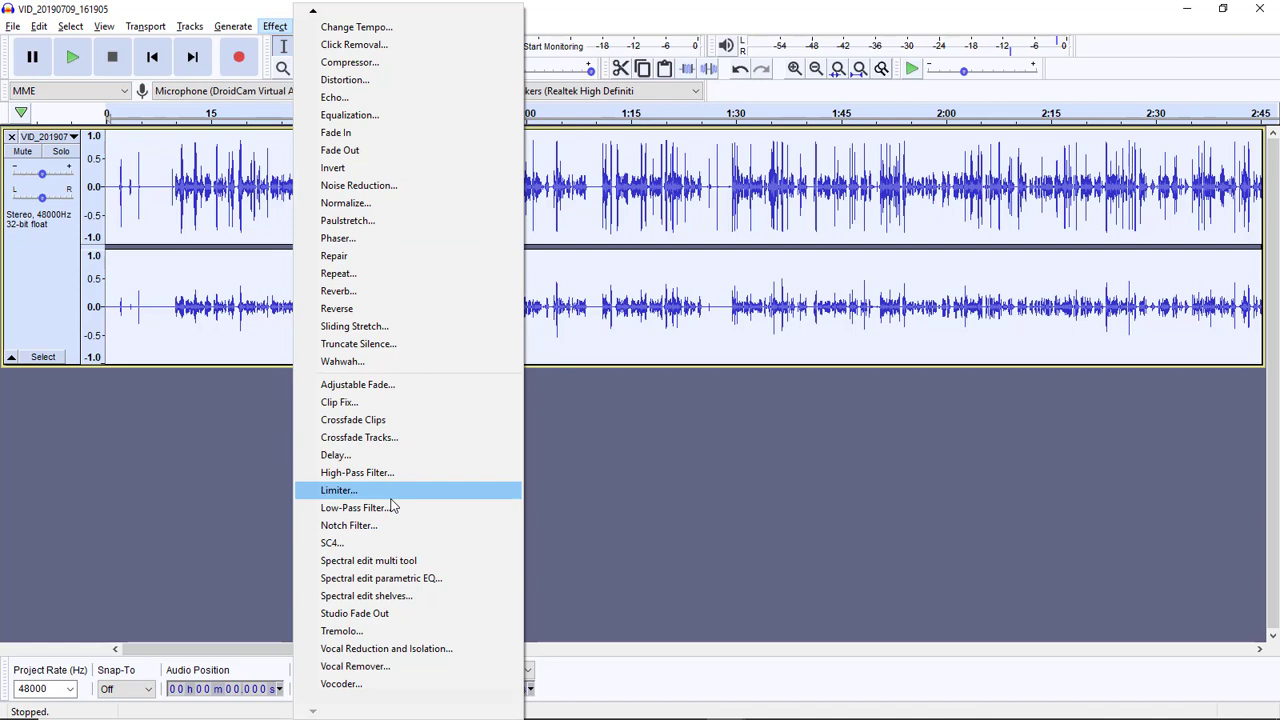
left_click(404, 121)
left_click(450, 537)
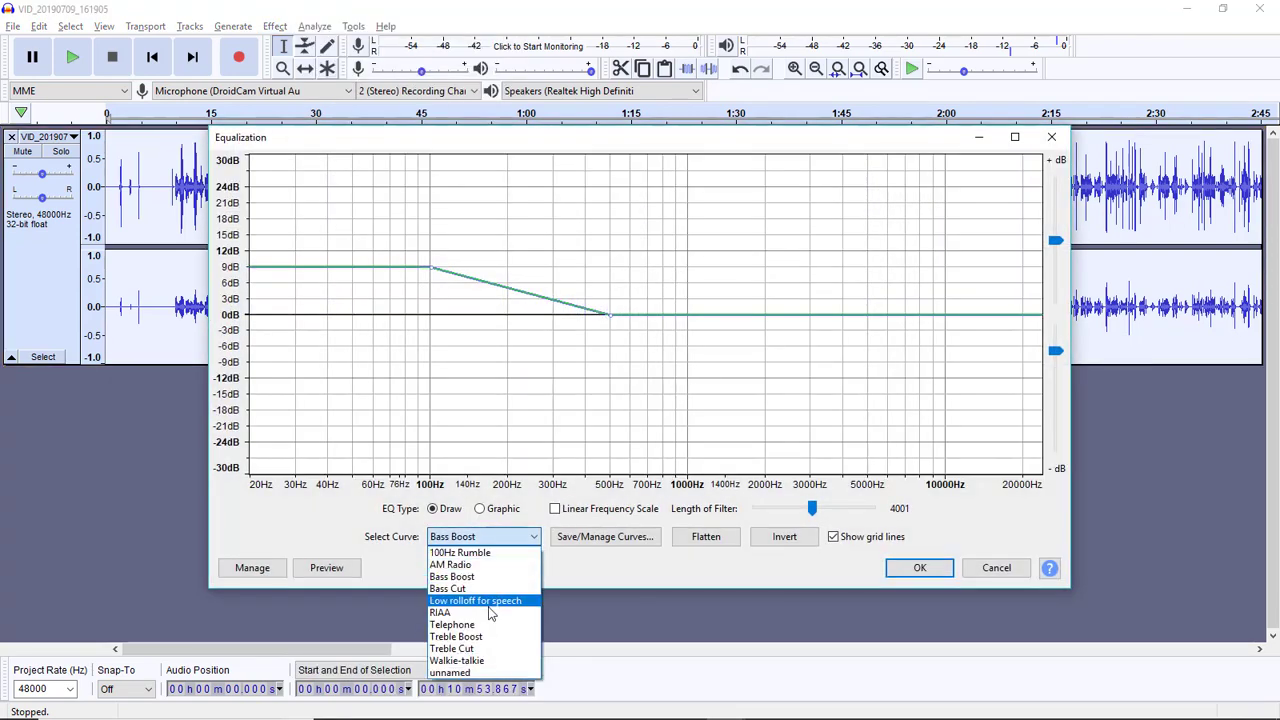
left_click(491, 637)
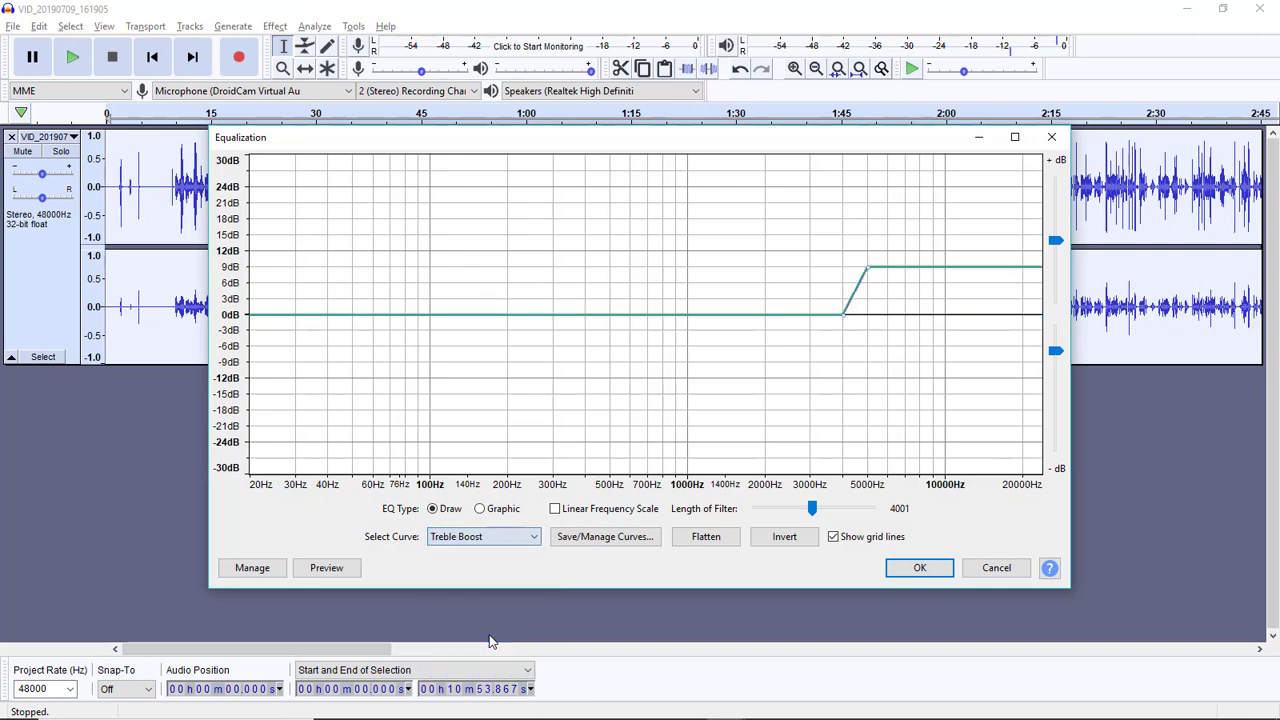
left_click(918, 567)
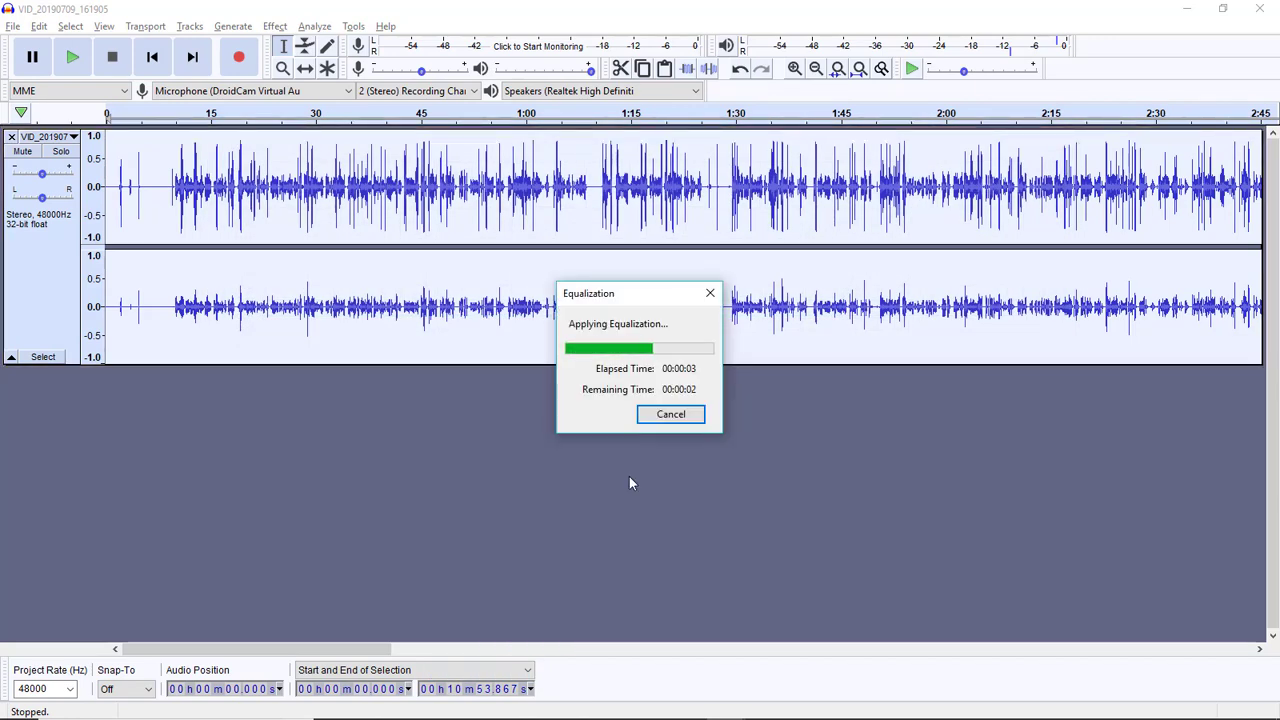
left_click(187, 111)
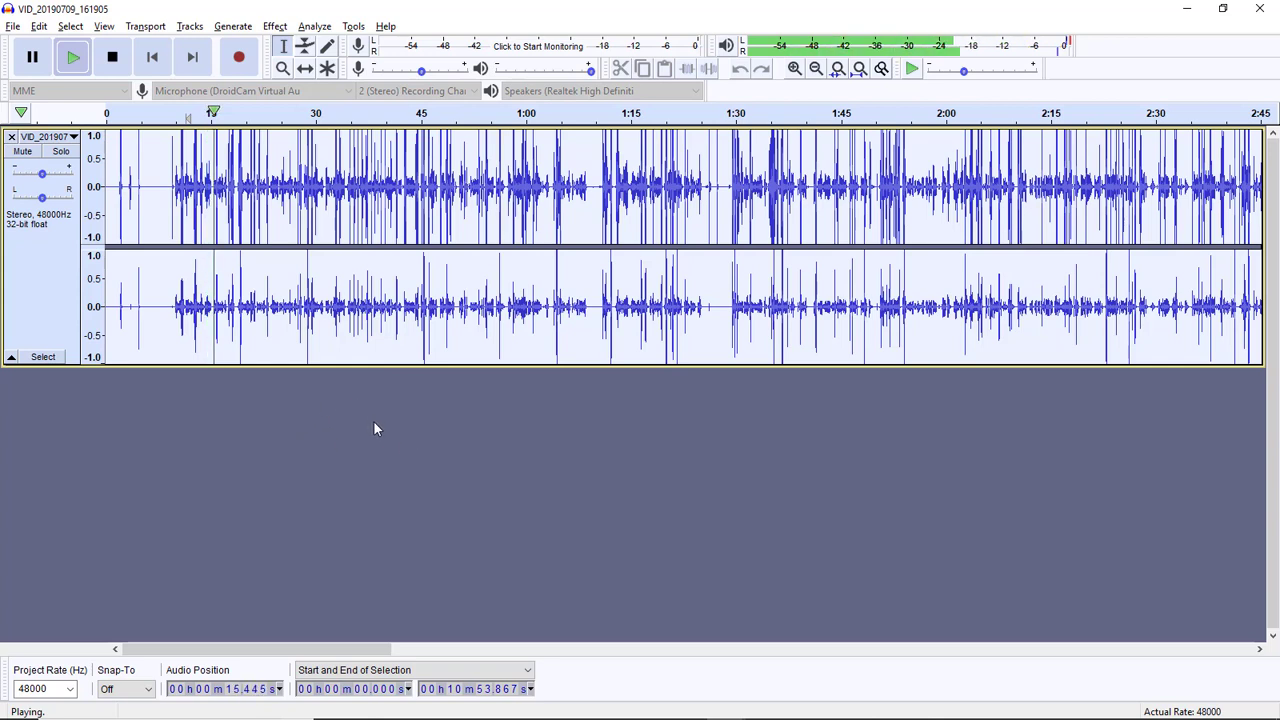
key("space")
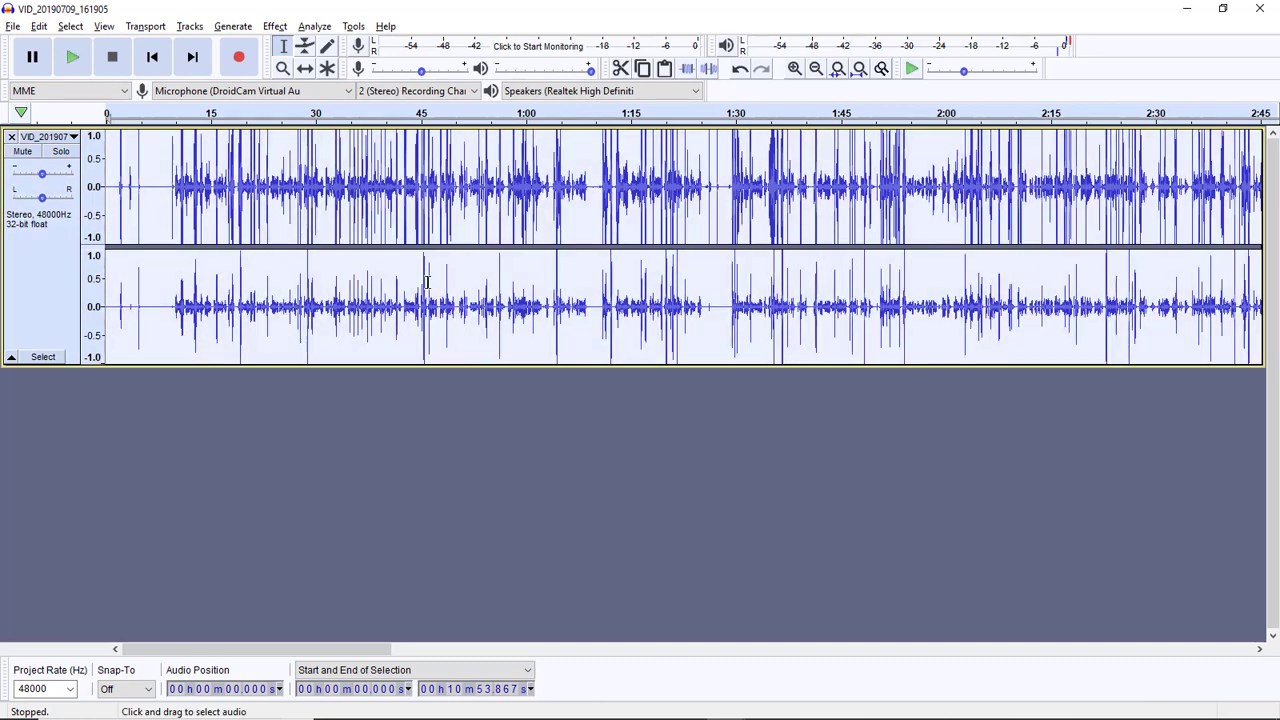
- Apply Normalize with Remove DC offset and a -1.0 dB peak amplitude
left_click(314, 26)
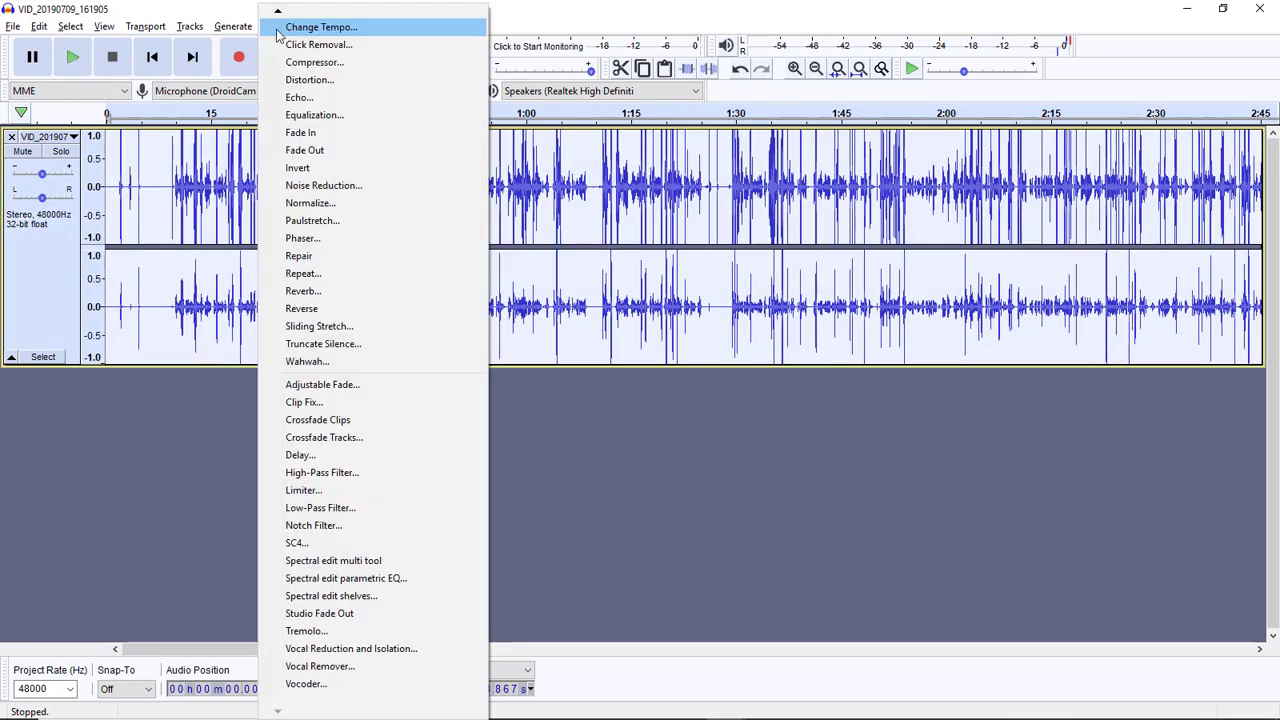
left_click(342, 204)
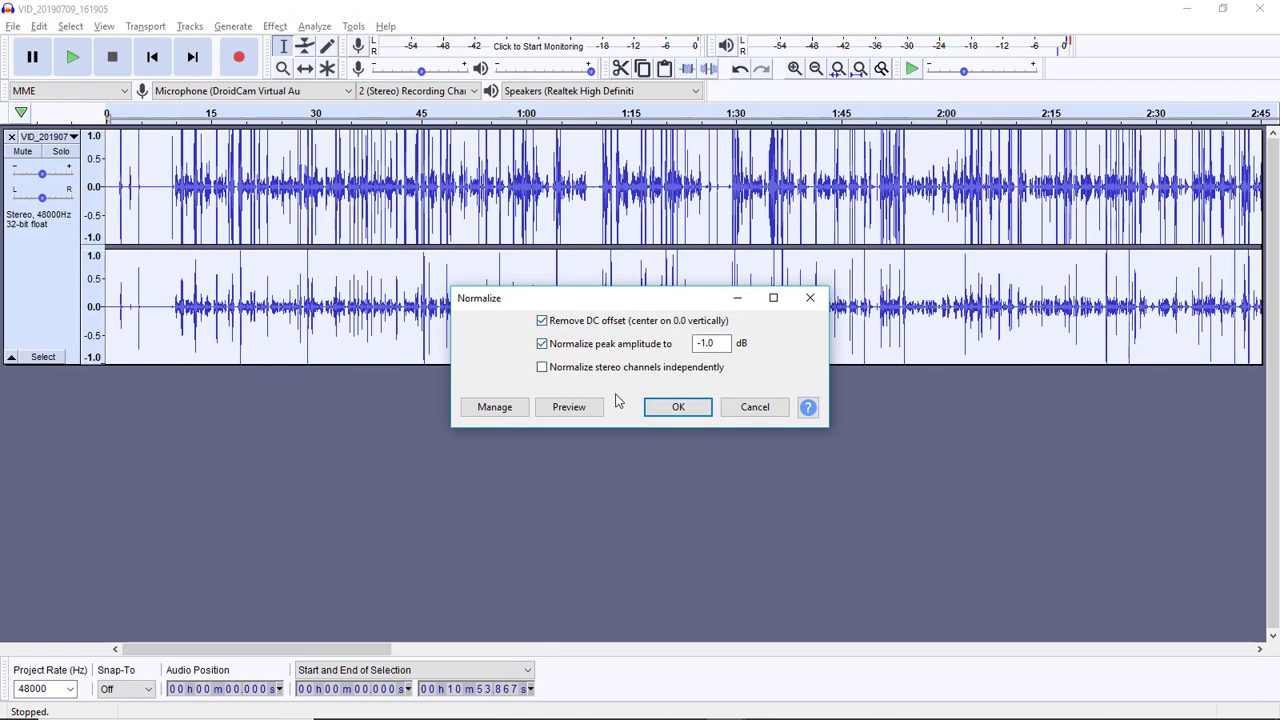
left_click(683, 410)
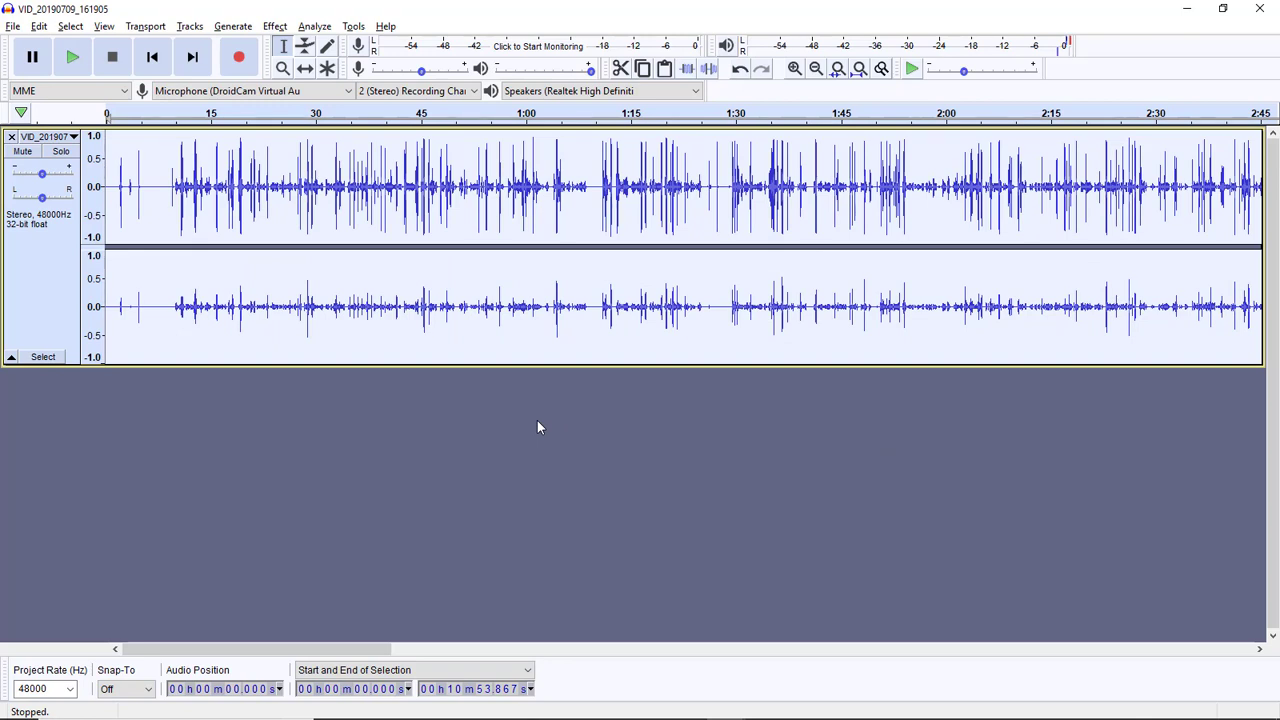
left_click(173, 112)
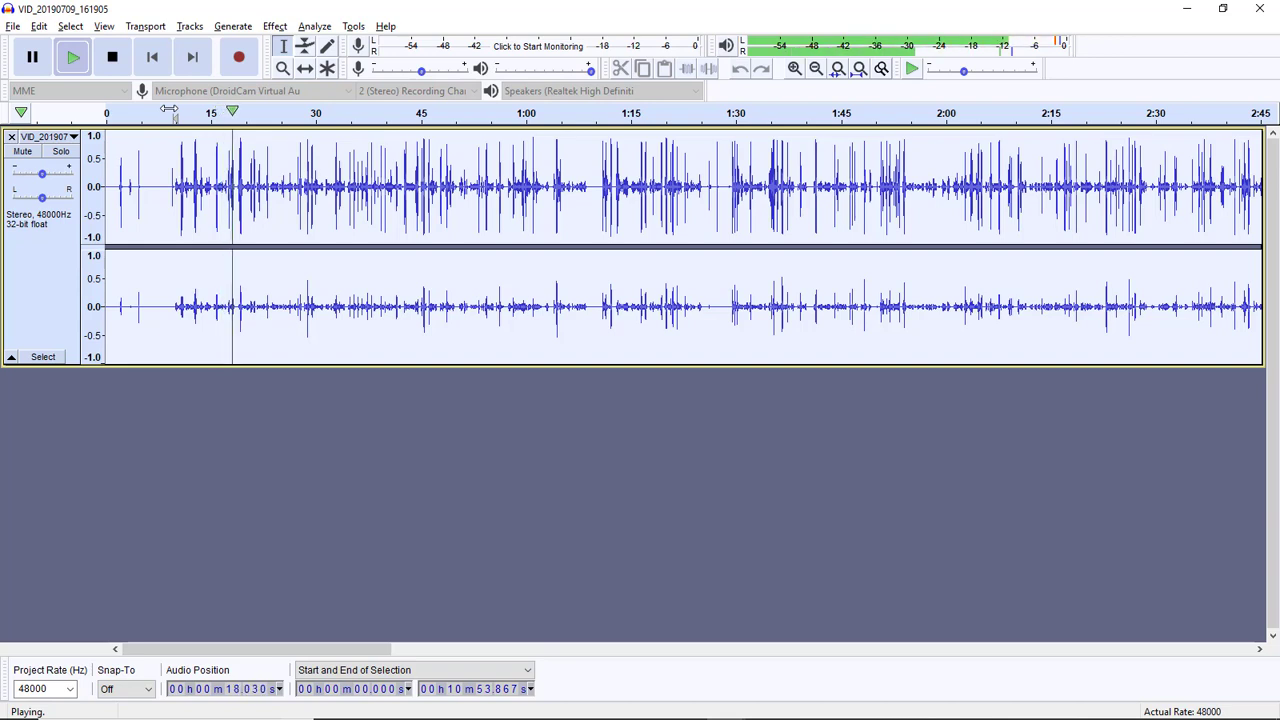
key("space")
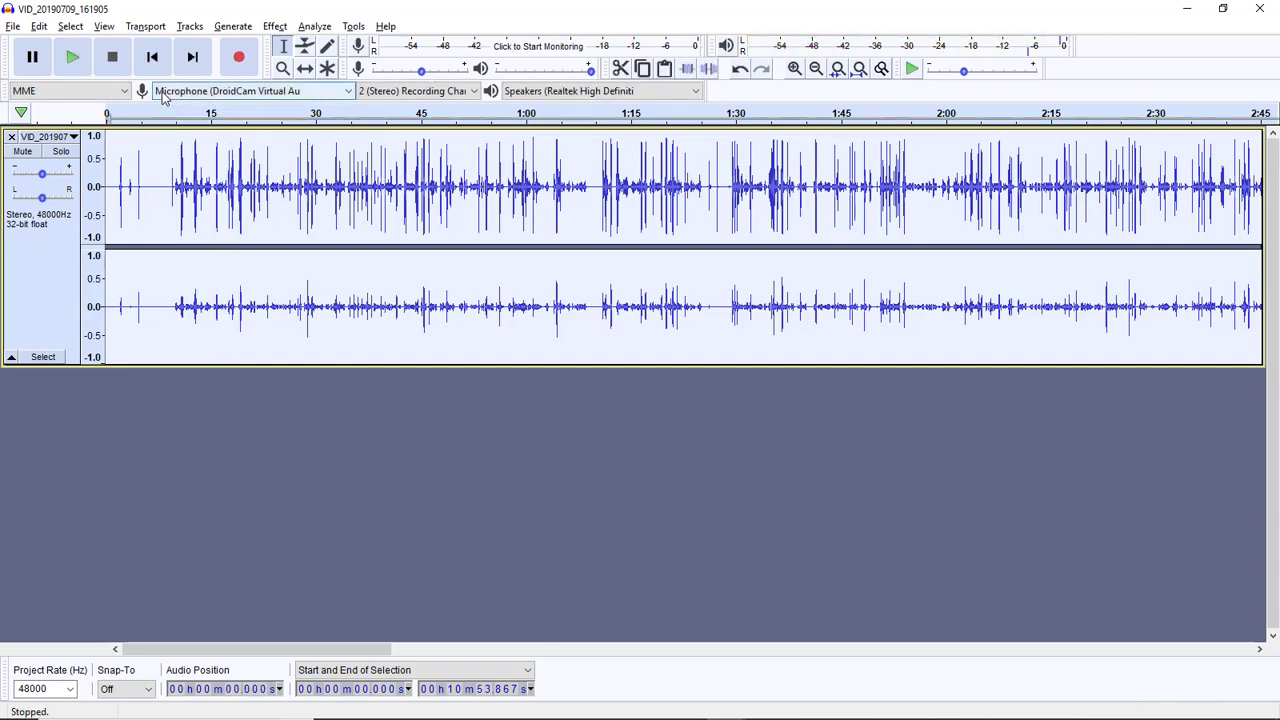